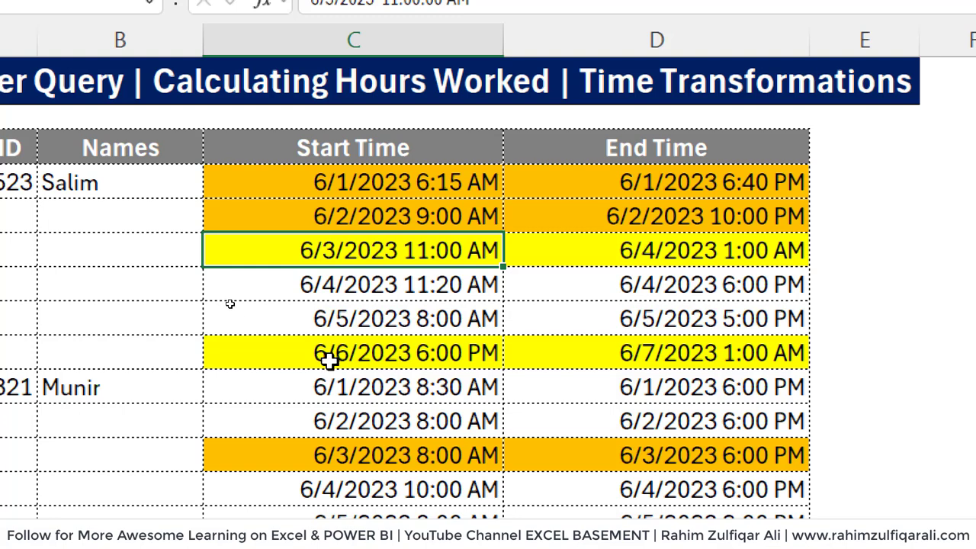
# Examine the Start Time and End Time entries in the table, including the yellow-highlighted shifts that run past midnight.
pyautogui.click(448, 358)
pyautogui.click(614, 349)
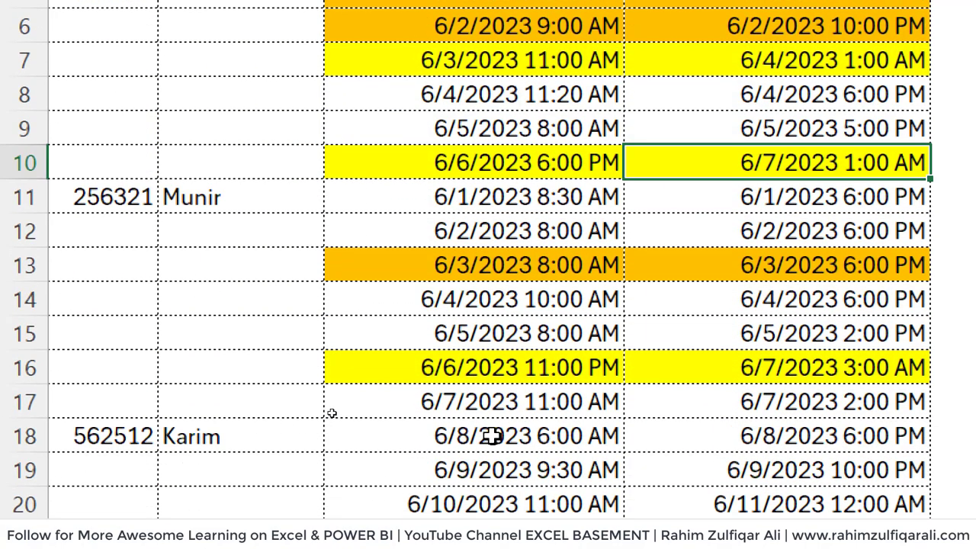
pyautogui.click(492, 232)
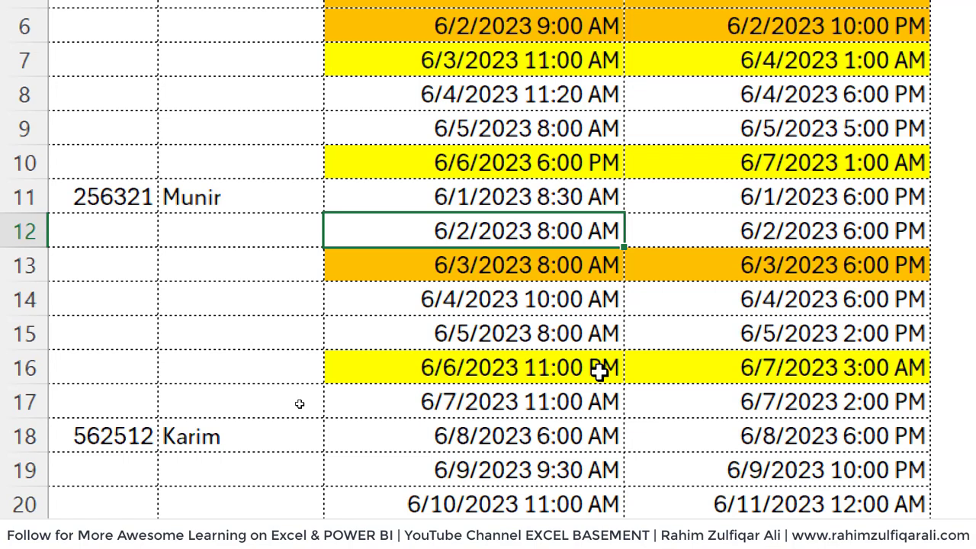
pyautogui.click(478, 195)
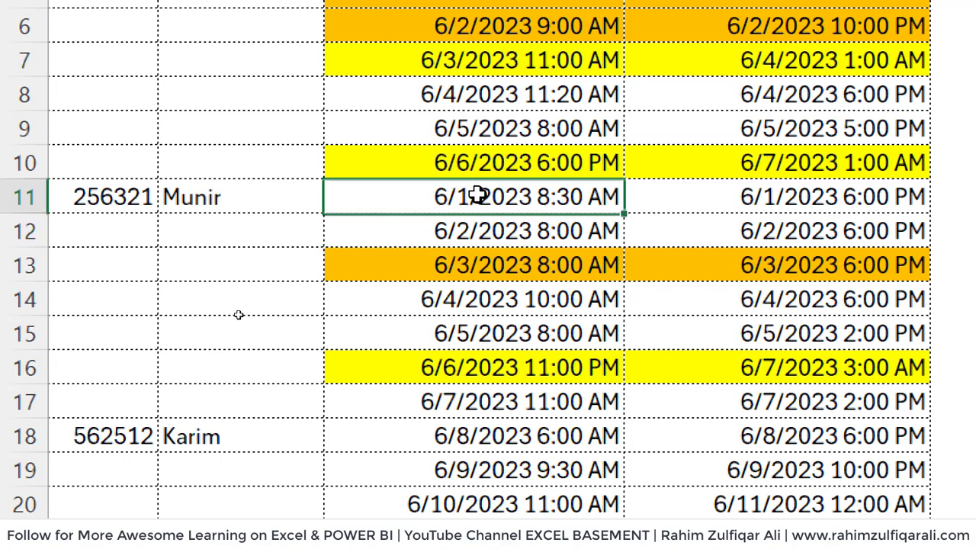
pyautogui.click(501, 301)
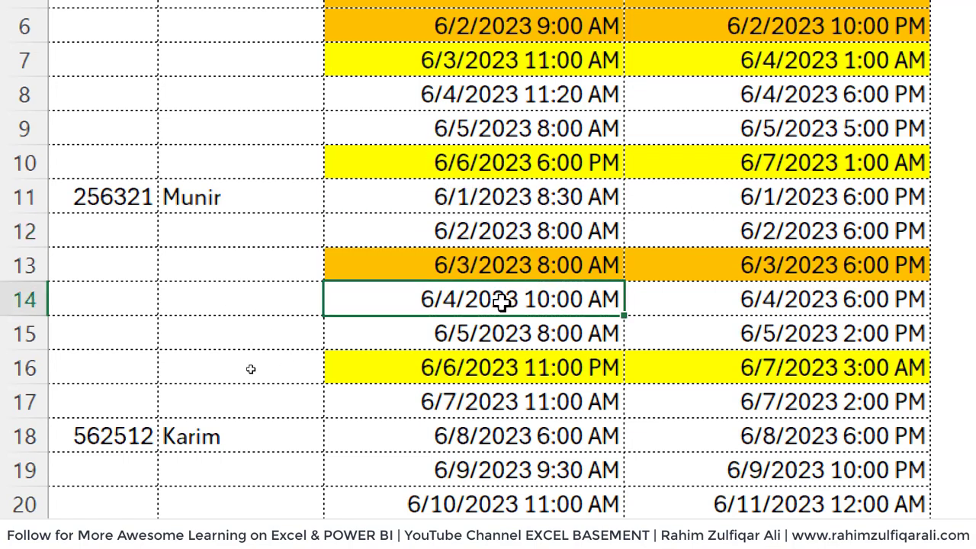
pyautogui.click(716, 297)
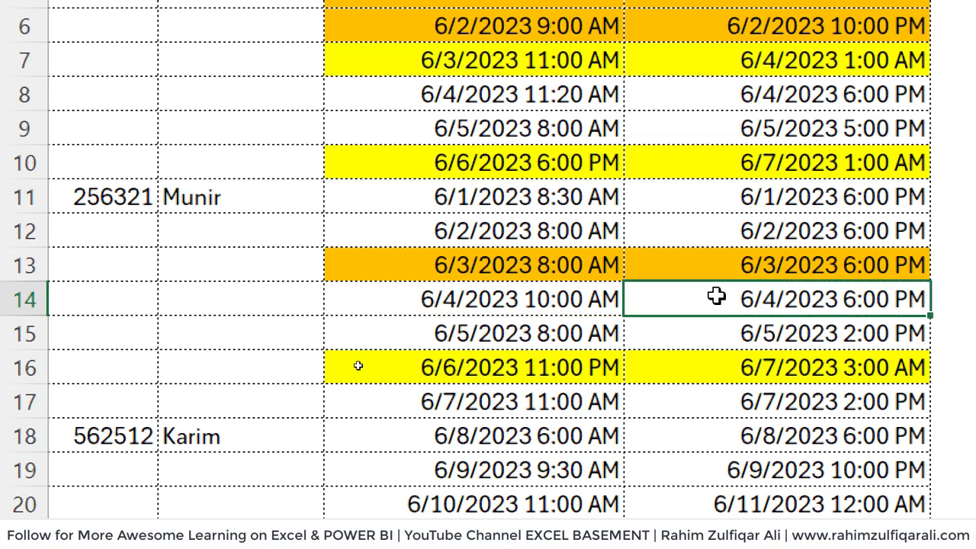
pyautogui.click(524, 373)
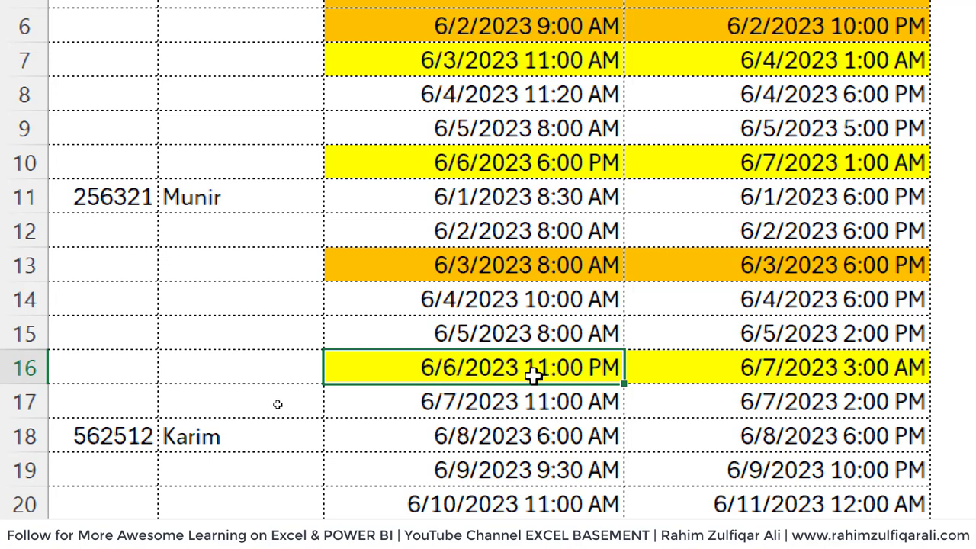
pyautogui.click(699, 356)
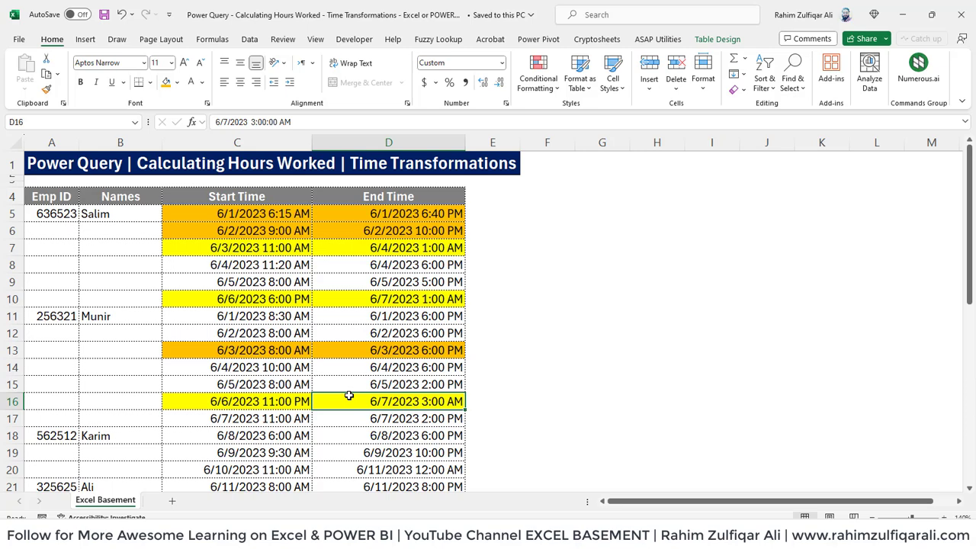
pyautogui.click(269, 288)
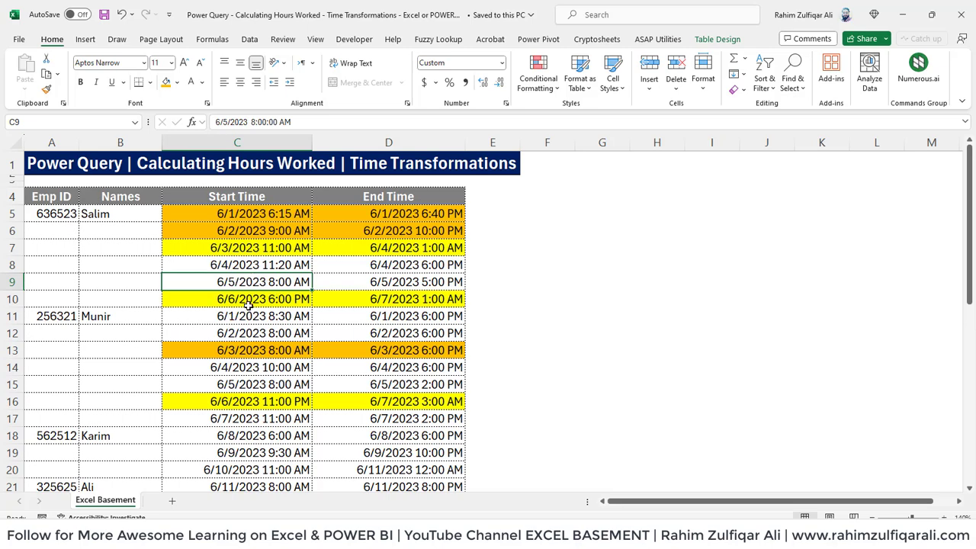
pyautogui.click(250, 304)
pyautogui.click(345, 301)
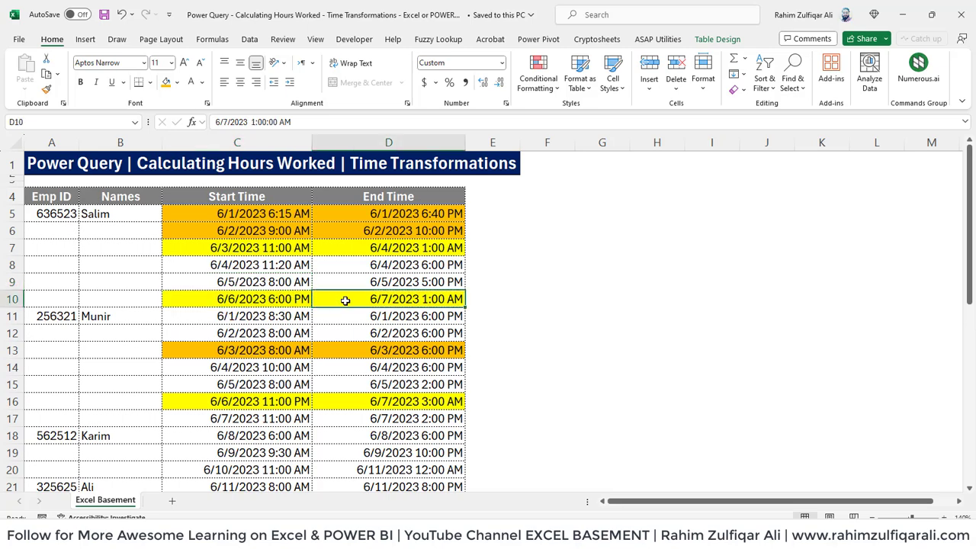
pyautogui.click(272, 282)
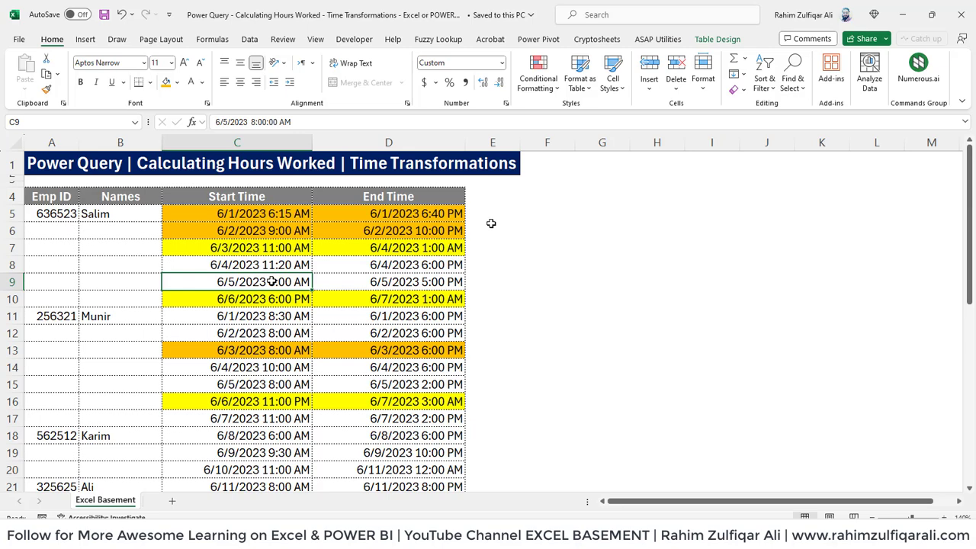
pyautogui.click(492, 226)
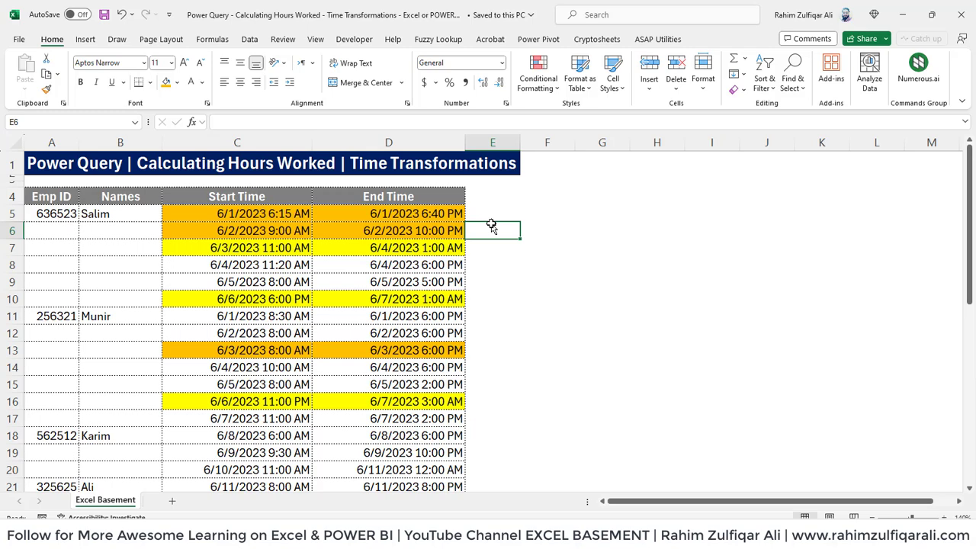
pyautogui.click(330, 310)
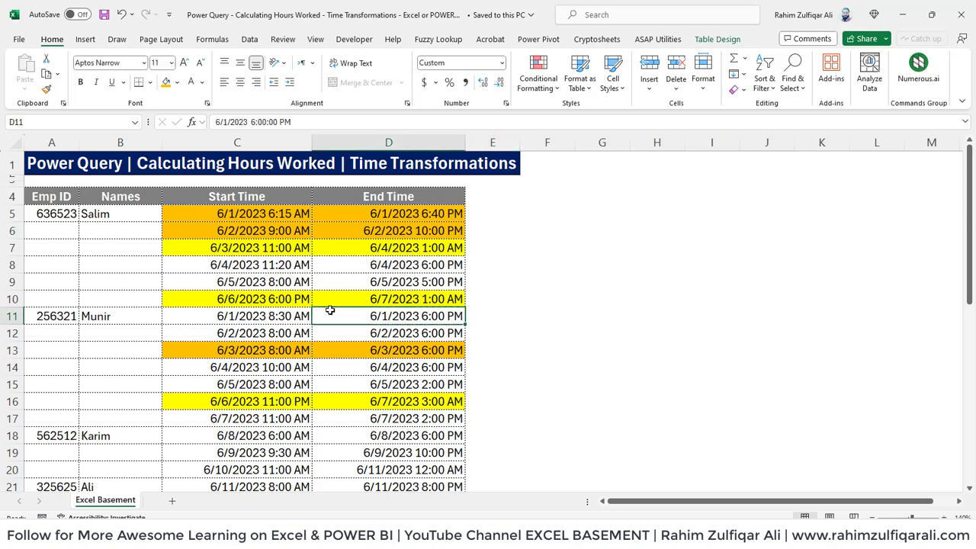
pyautogui.click(237, 267)
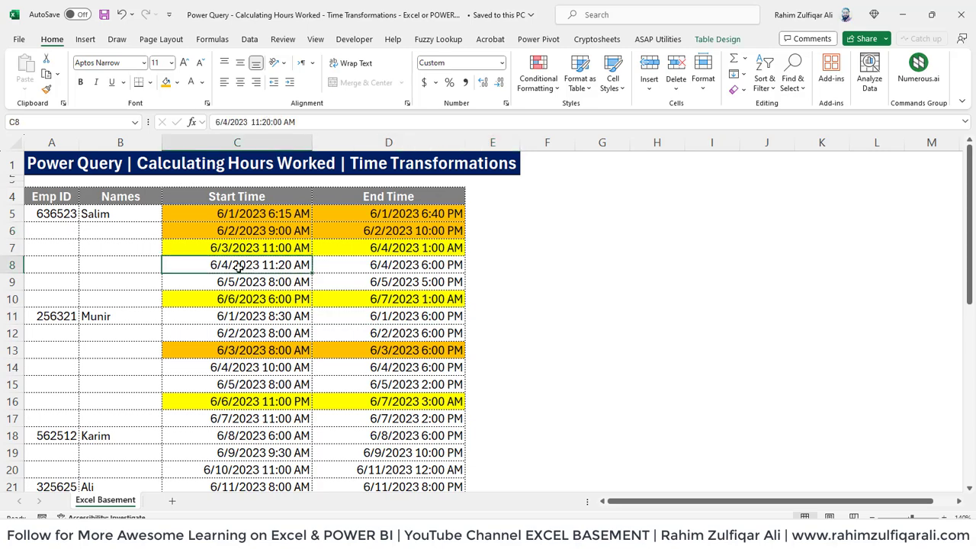
# Check the table's name and load the Data table into the Power Query Editor.
pyautogui.click(715, 39)
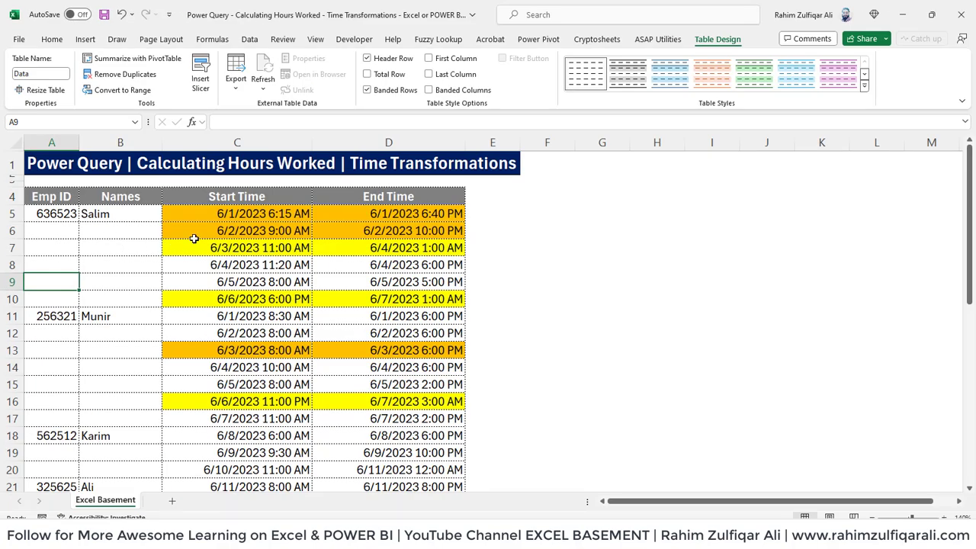
pyautogui.click(194, 235)
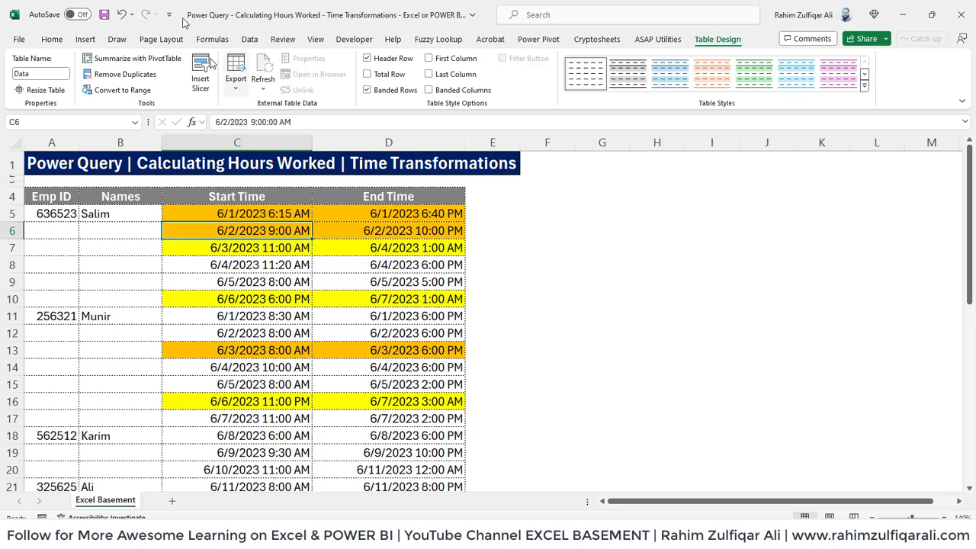
pyautogui.click(243, 44)
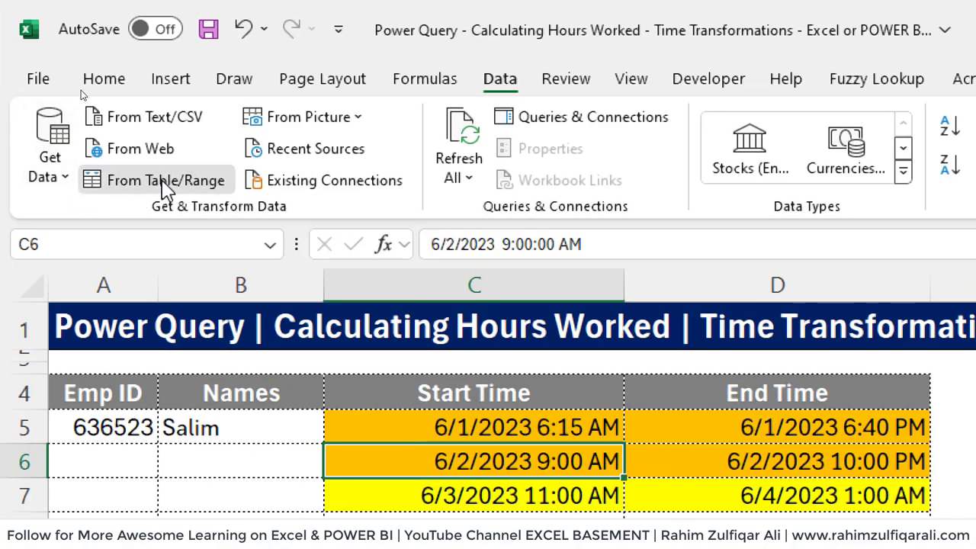
pyautogui.click(166, 183)
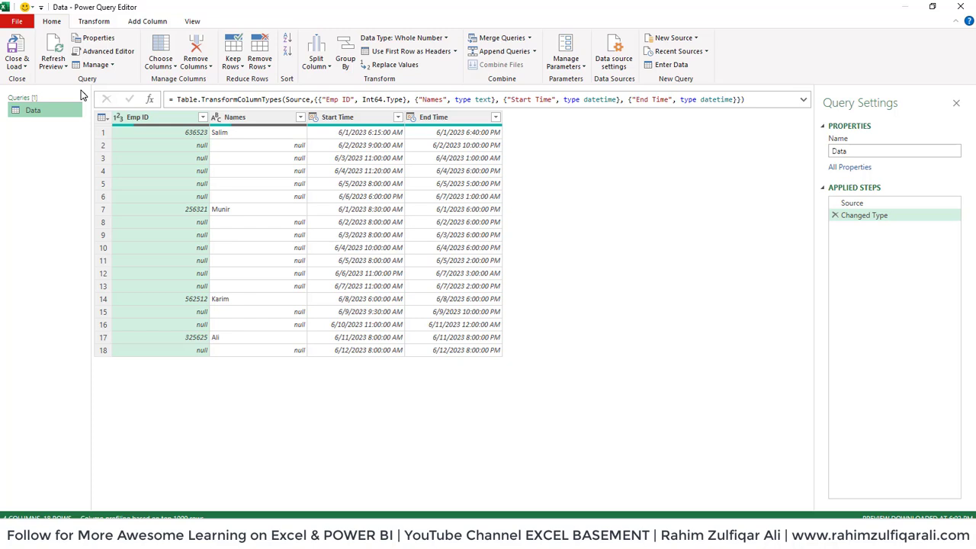
# Fill the empty cells in the Emp ID and Names columns downward with the values above.
pyautogui.keyDown('ctrl'); pyautogui.click(236, 119); pyautogui.keyUp('ctrl')
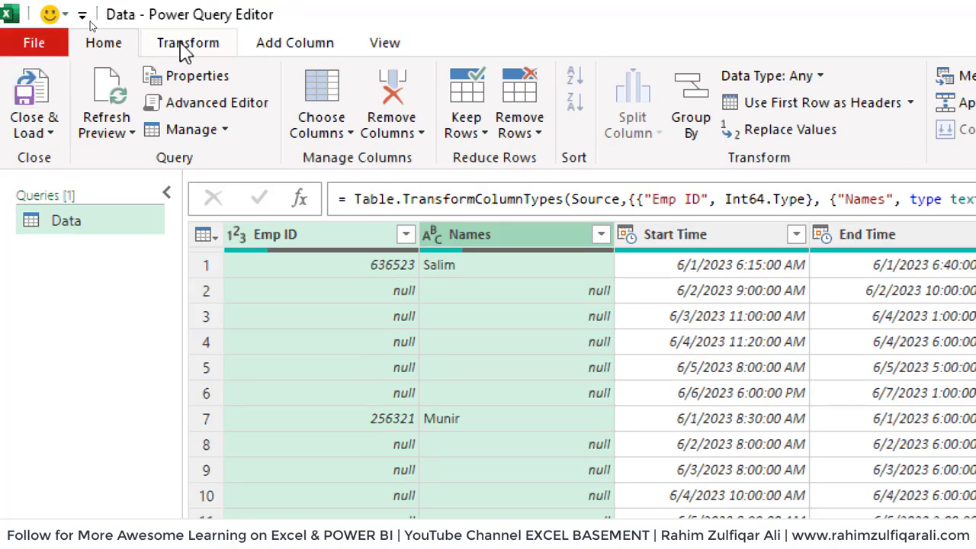
pyautogui.click(187, 44)
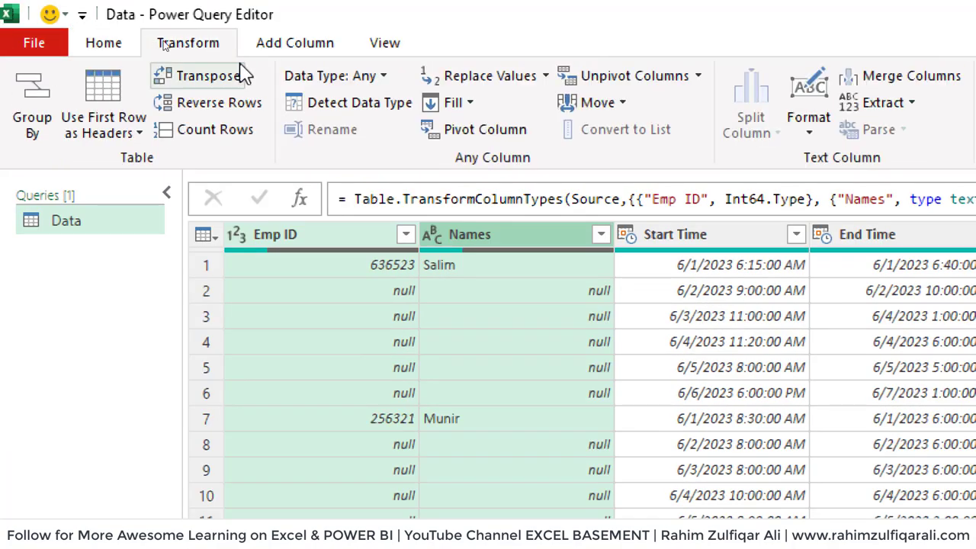
pyautogui.click(436, 107)
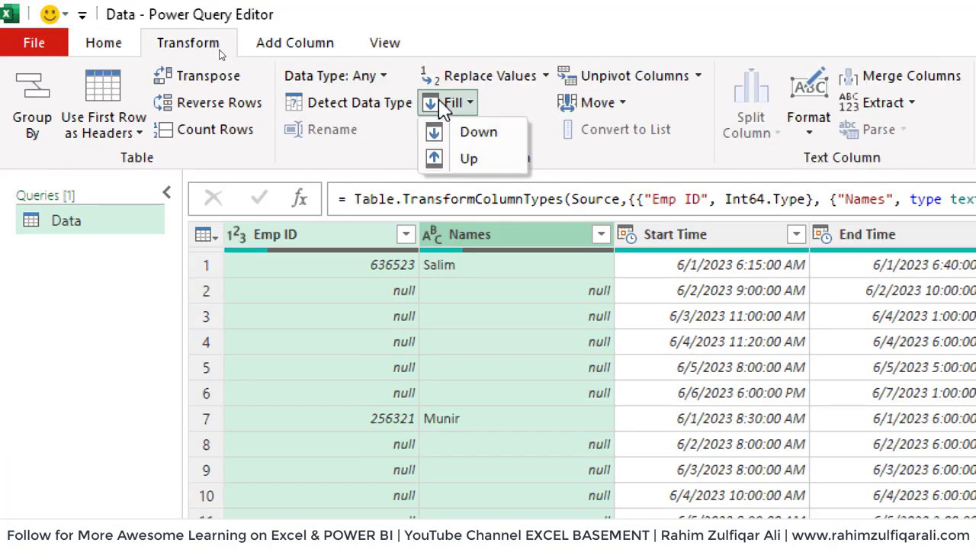
pyautogui.click(469, 134)
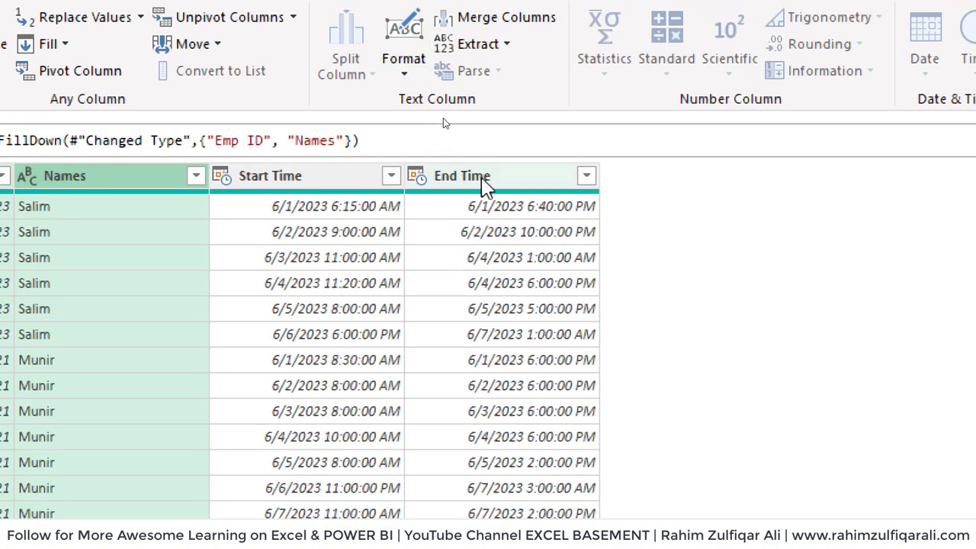
# Add a duration column that subtracts Start Time from End Time.
pyautogui.click(482, 182)
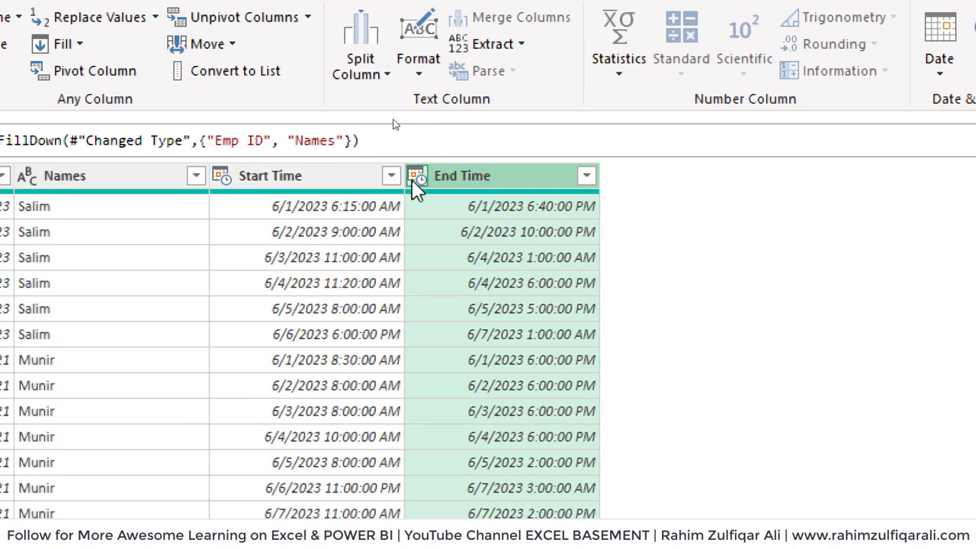
pyautogui.keyDown('ctrl'); pyautogui.click(322, 183); pyautogui.keyUp('ctrl')
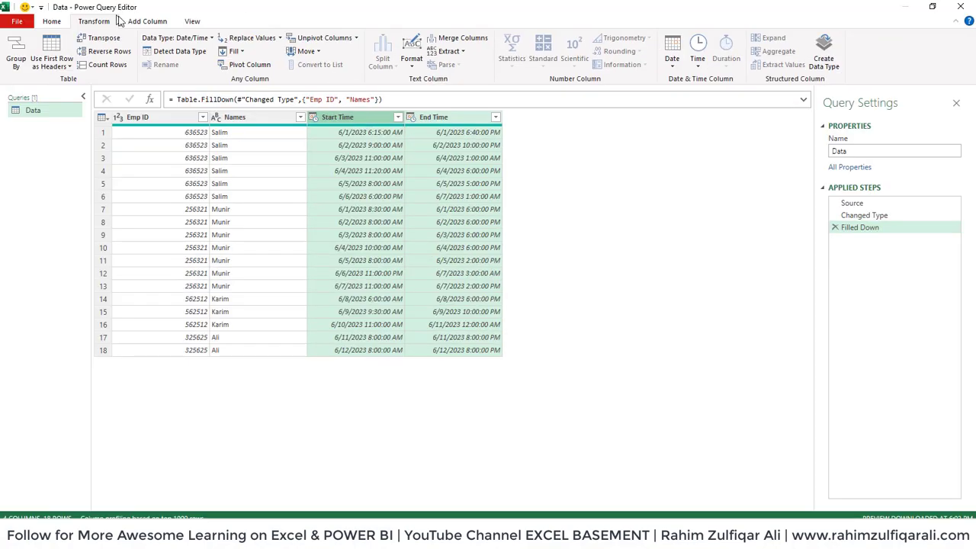
pyautogui.click(145, 21)
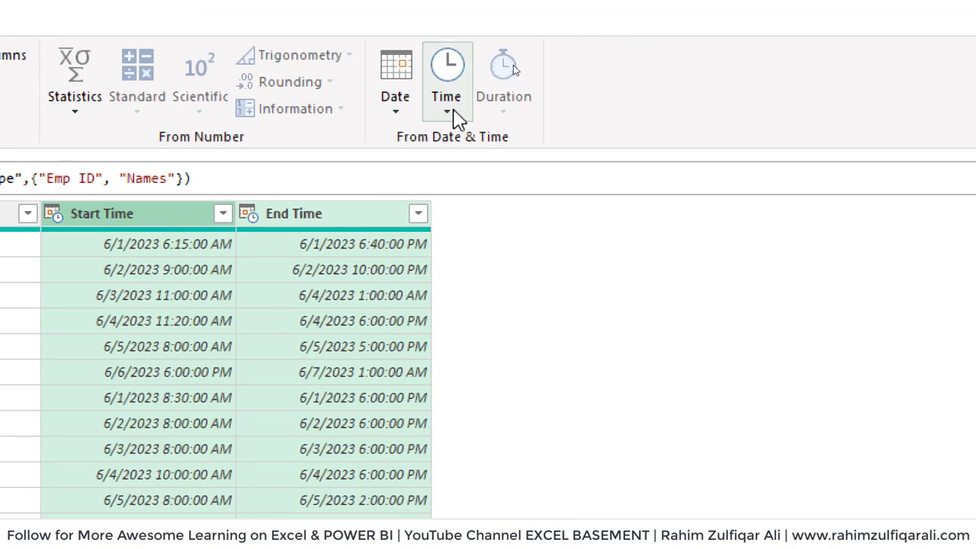
pyautogui.click(455, 118)
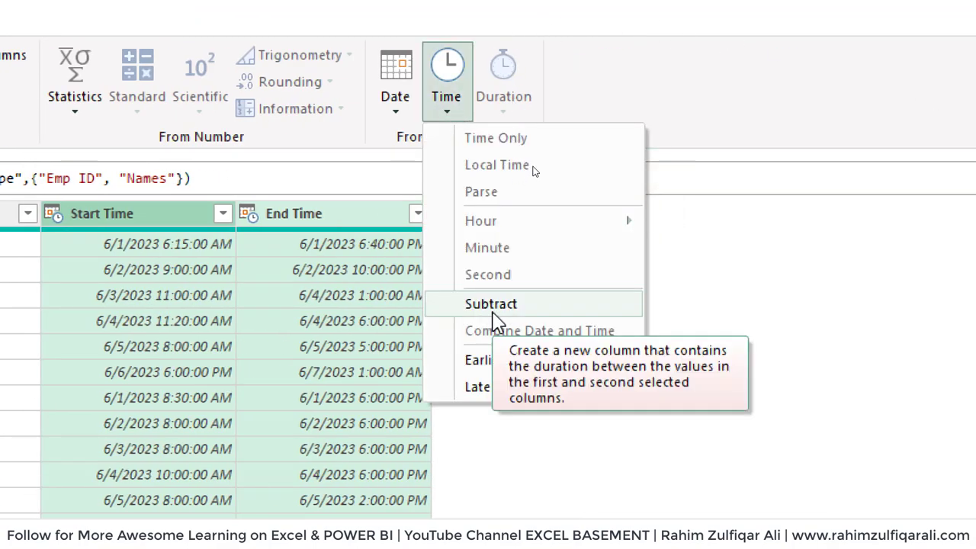
pyautogui.click(491, 309)
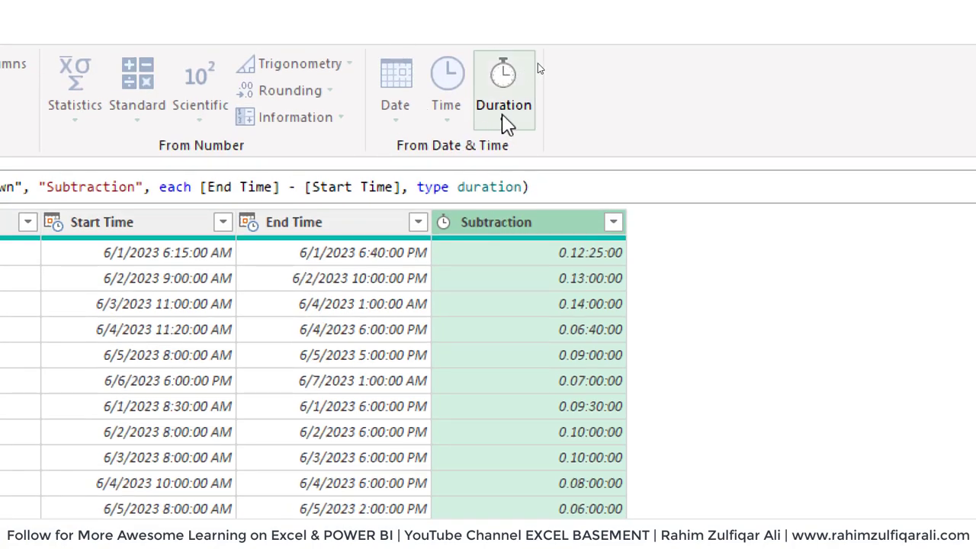
# Add a Total Hours column from the Subtraction durations and remove the Subtraction column.
pyautogui.click(503, 118)
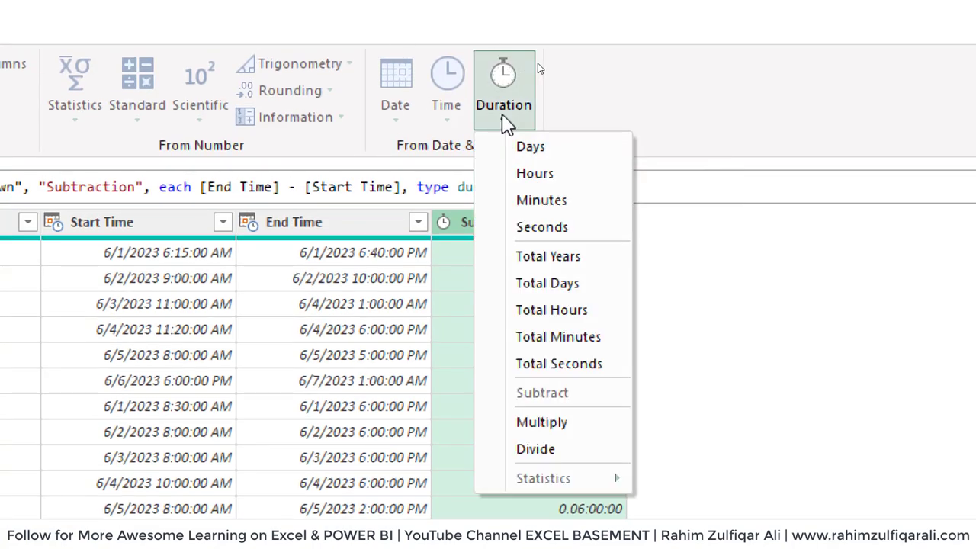
pyautogui.click(552, 311)
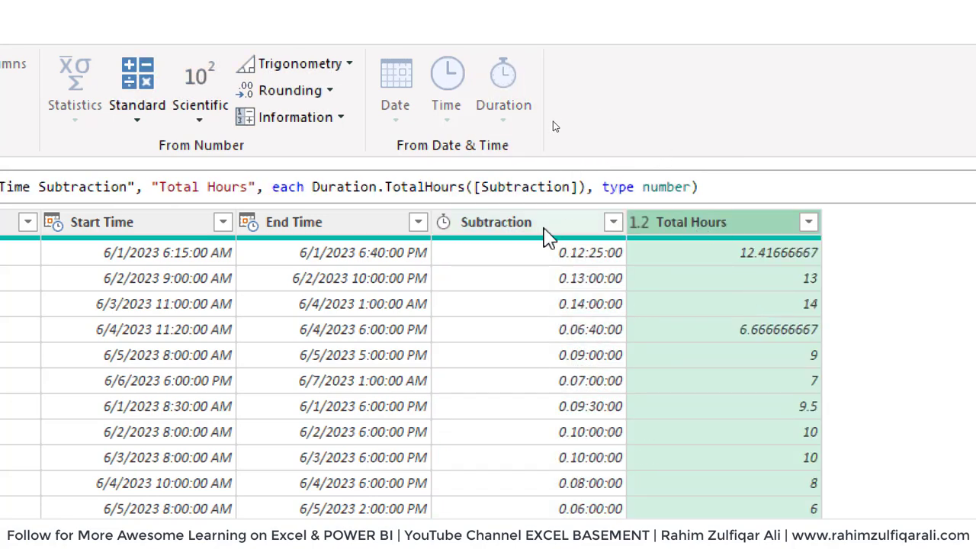
pyautogui.click(523, 238)
pyautogui.rightClick(522, 238)
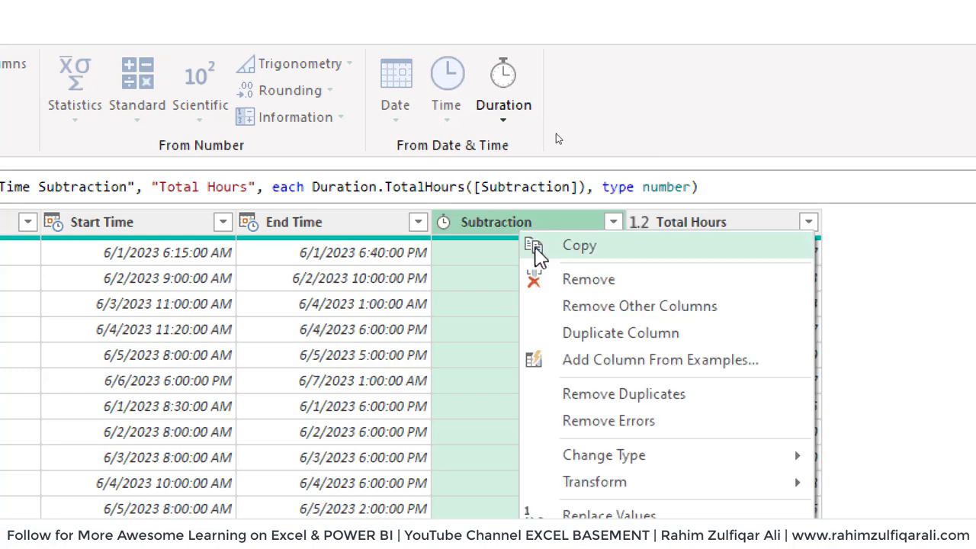
pyautogui.click(551, 280)
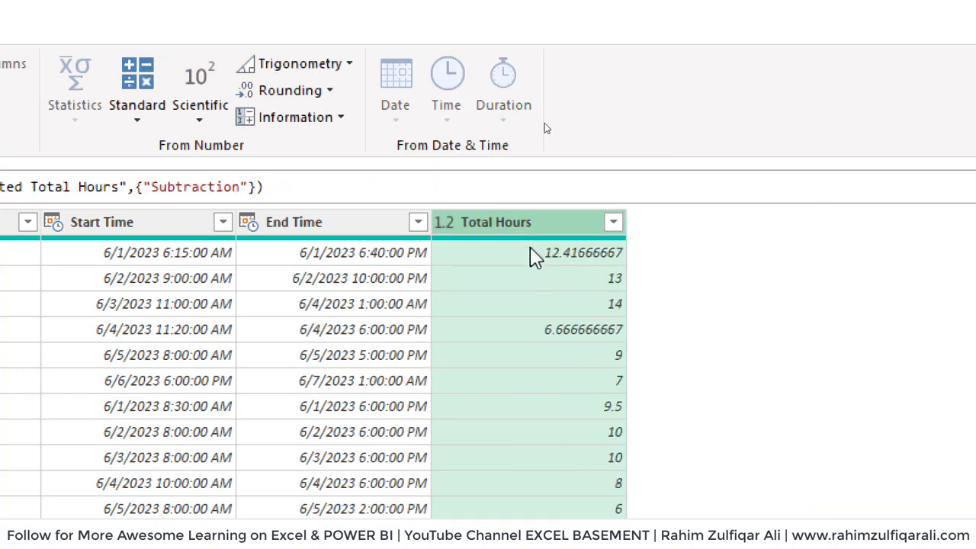
# Change the Total Hours column's data type to Whole Number and check the hours in individual rows.
pyautogui.click(445, 222)
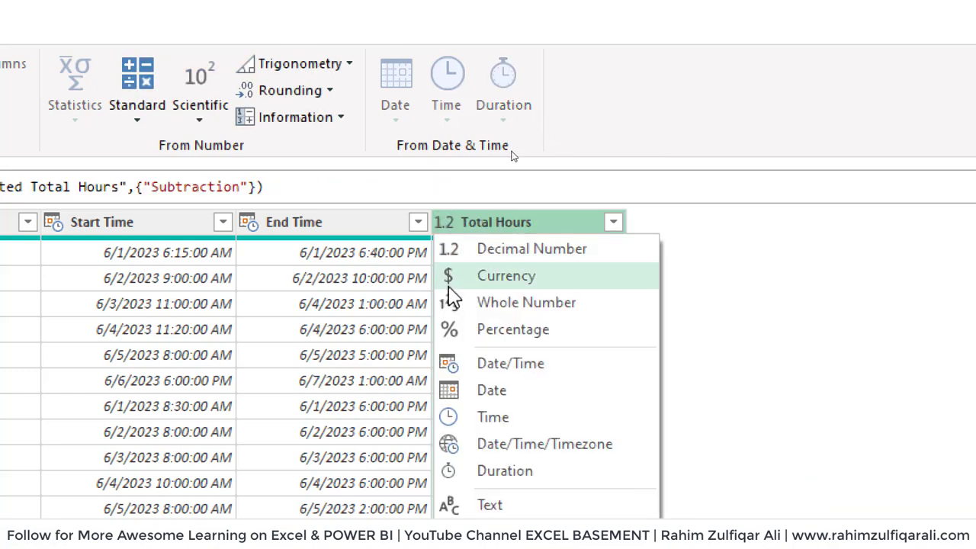
pyautogui.click(480, 304)
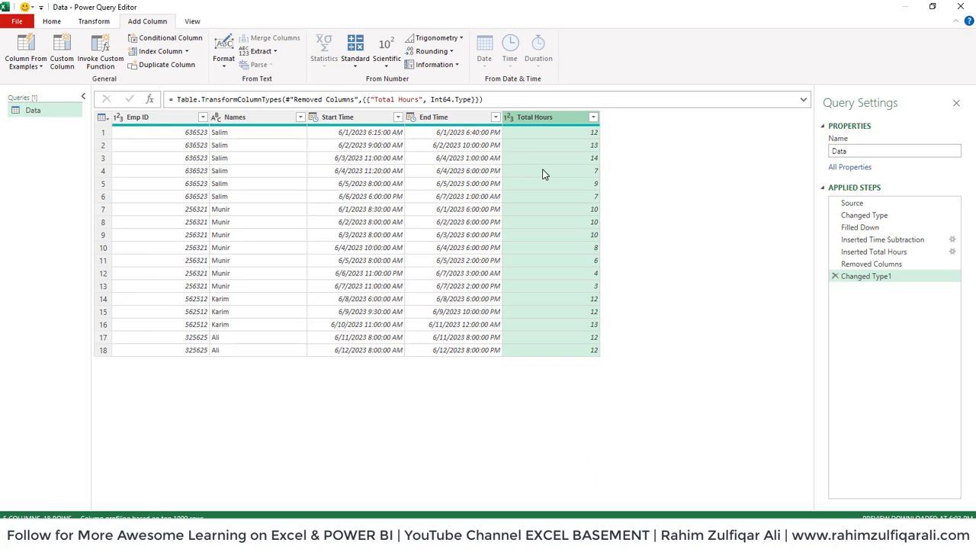
pyautogui.click(542, 174)
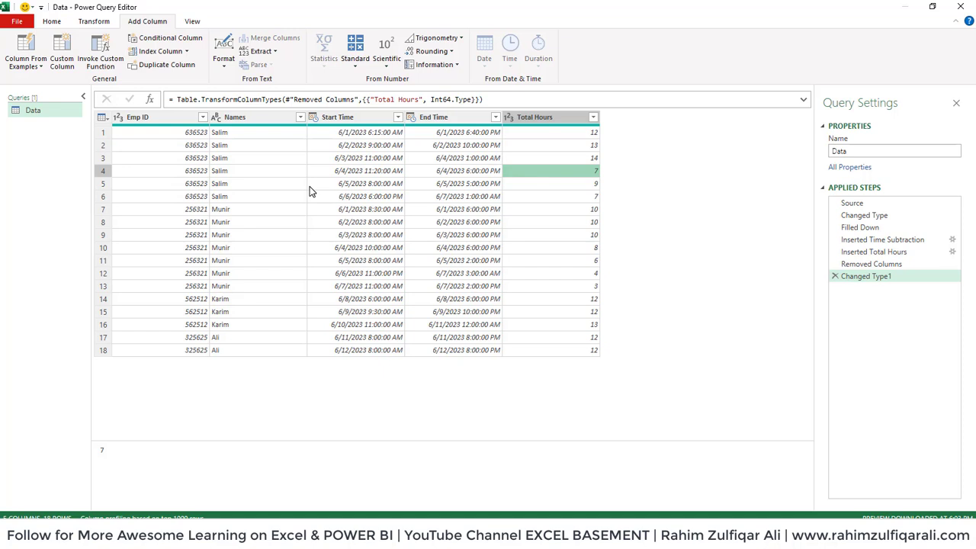
pyautogui.click(534, 238)
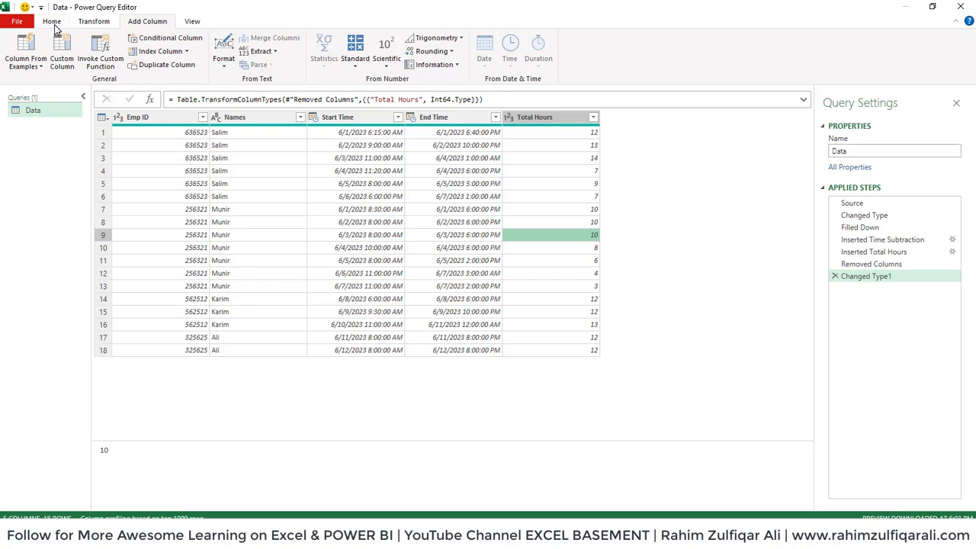
# Create a reference query from the Data query and rename it Summarize.
pyautogui.click(93, 23)
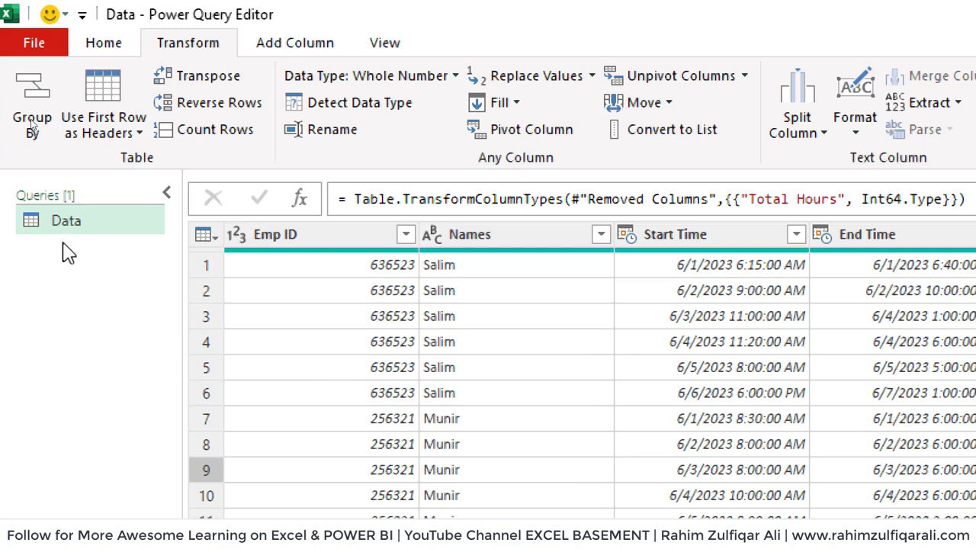
pyautogui.rightClick(62, 225)
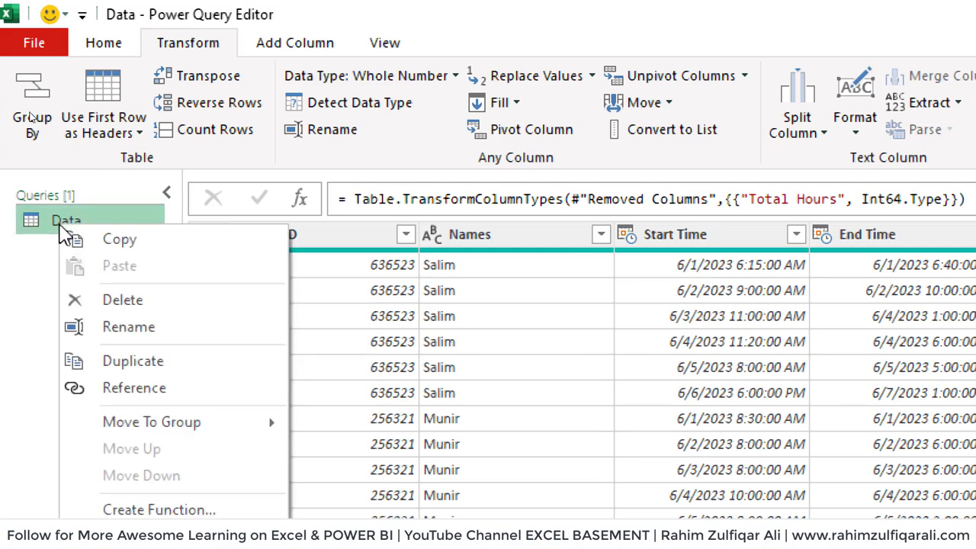
pyautogui.click(141, 390)
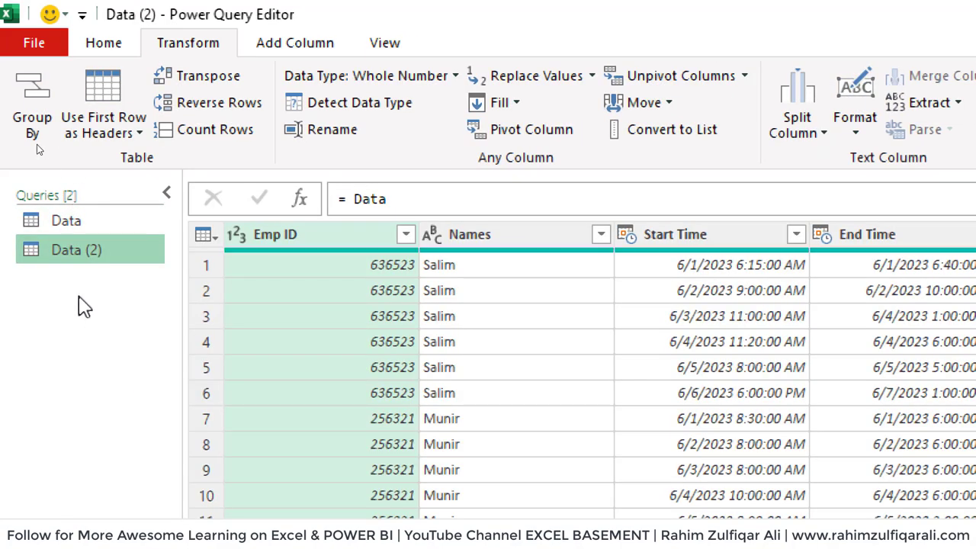
pyautogui.doubleClick(82, 255)
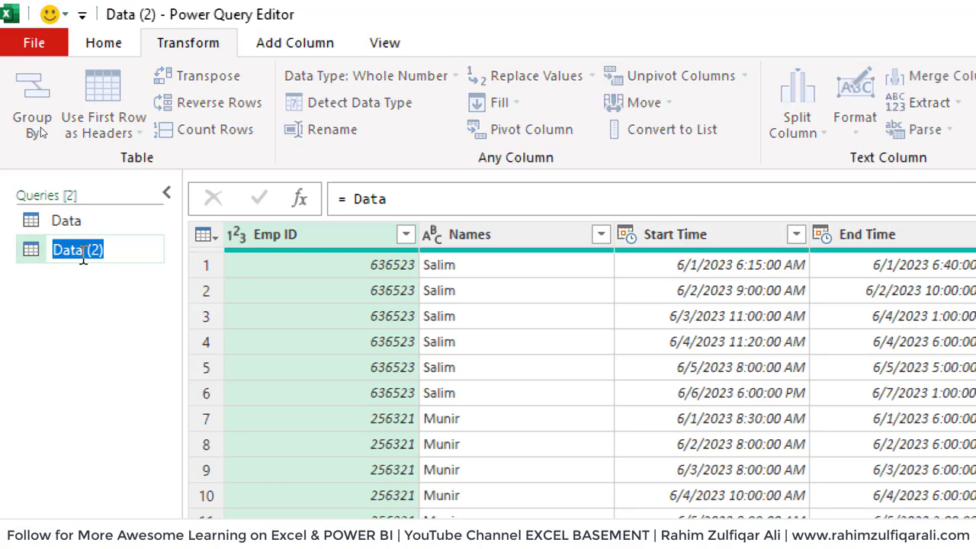
pyautogui.write('Summarize')
pyautogui.press('Return')
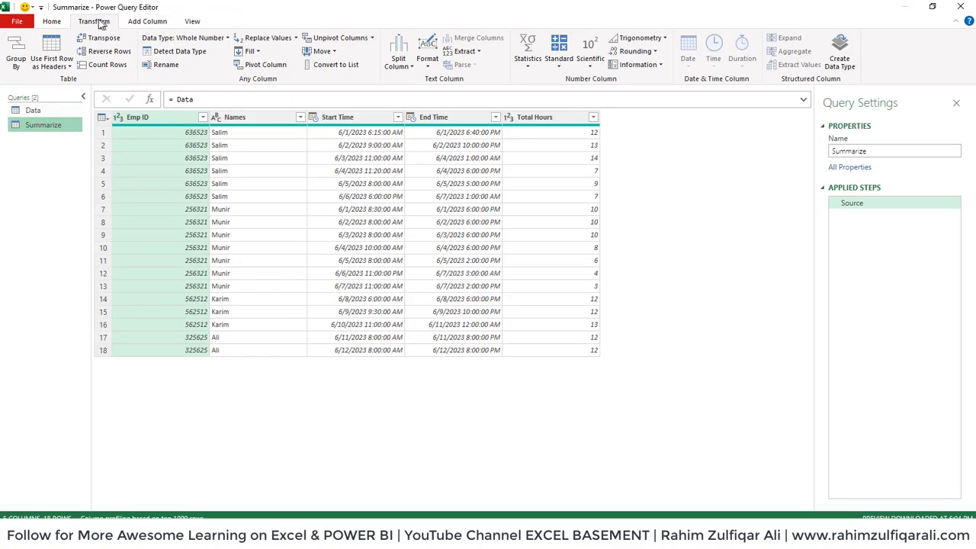
# Set up an advanced Group By on the Summarize query with Emp ID and Names as grouping columns.
pyautogui.click(22, 59)
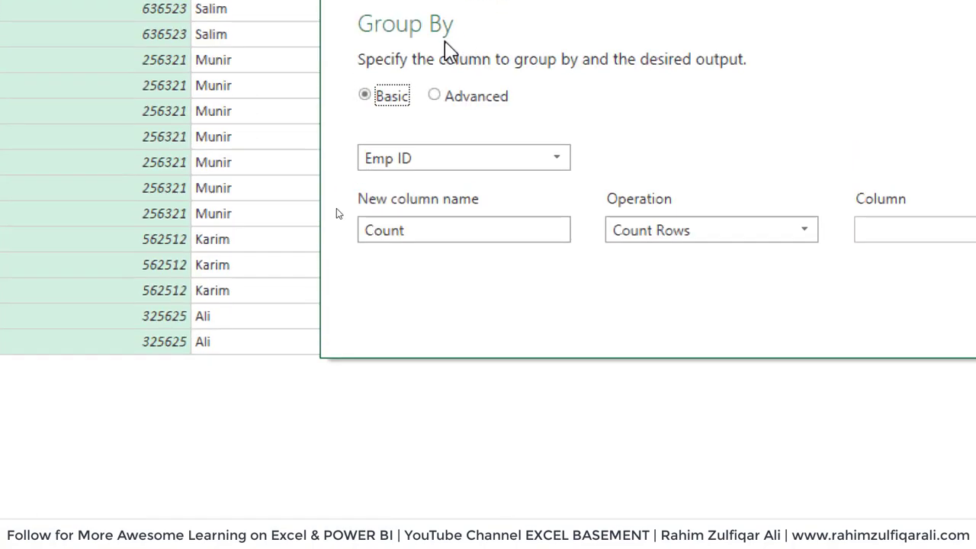
pyautogui.click(459, 42)
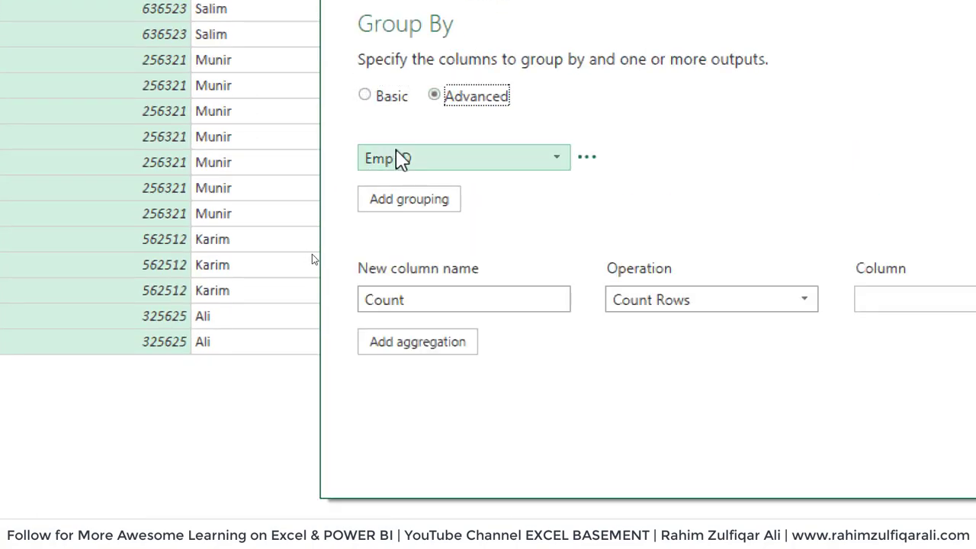
pyautogui.click(404, 199)
pyautogui.click(416, 200)
pyautogui.click(398, 251)
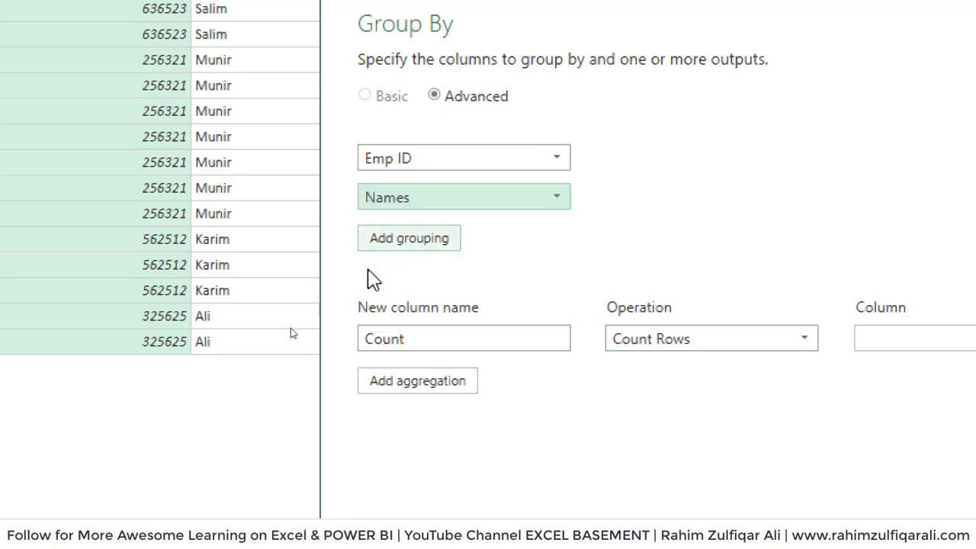
# Define the aggregation as a Working Hours column that sums Total Hours, and apply the grouping.
pyautogui.click(411, 338)
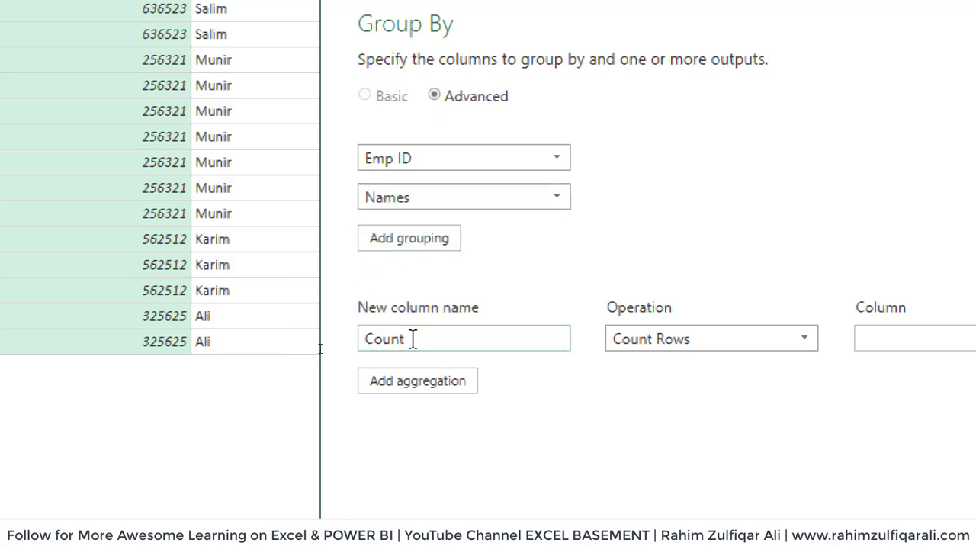
pyautogui.doubleClick(411, 339)
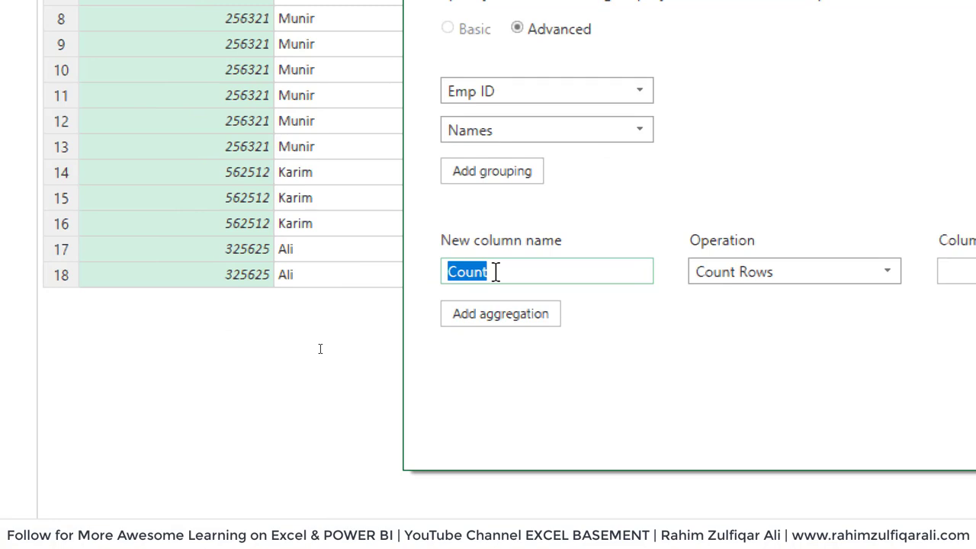
pyautogui.write('Working ')
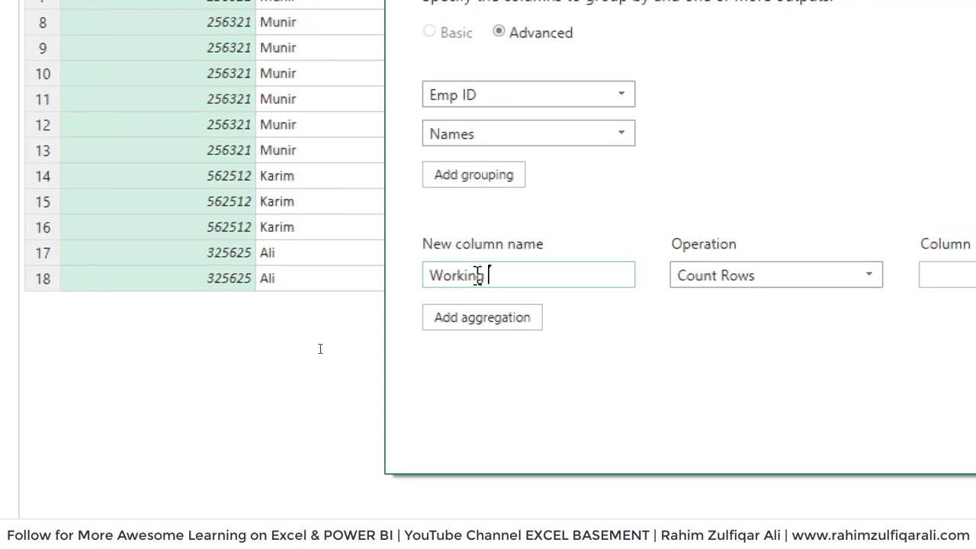
pyautogui.write('Hours')
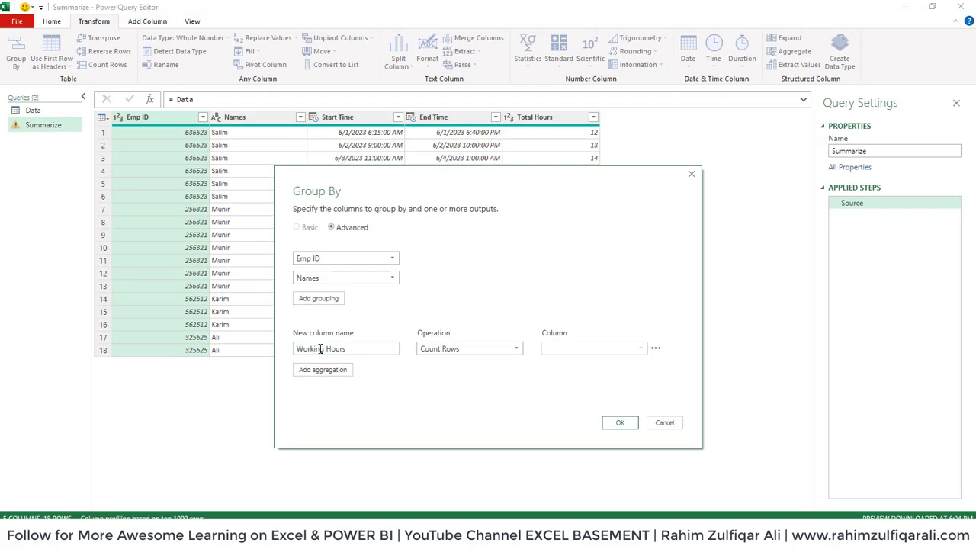
pyautogui.click(426, 353)
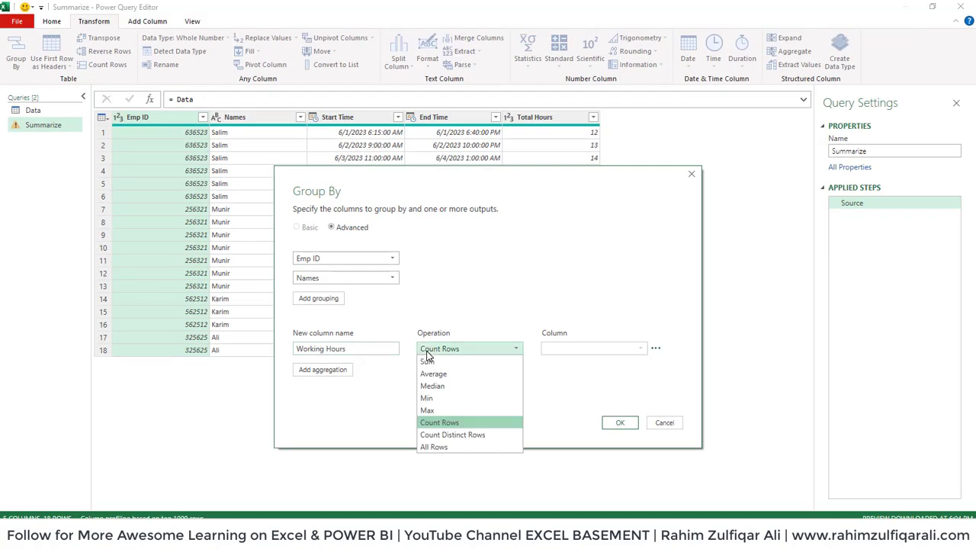
pyautogui.click(428, 363)
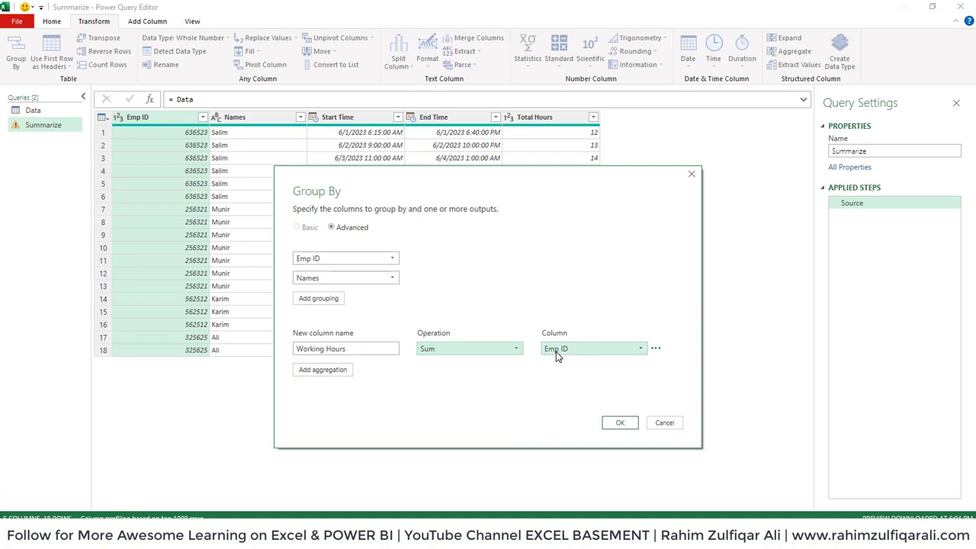
pyautogui.click(557, 352)
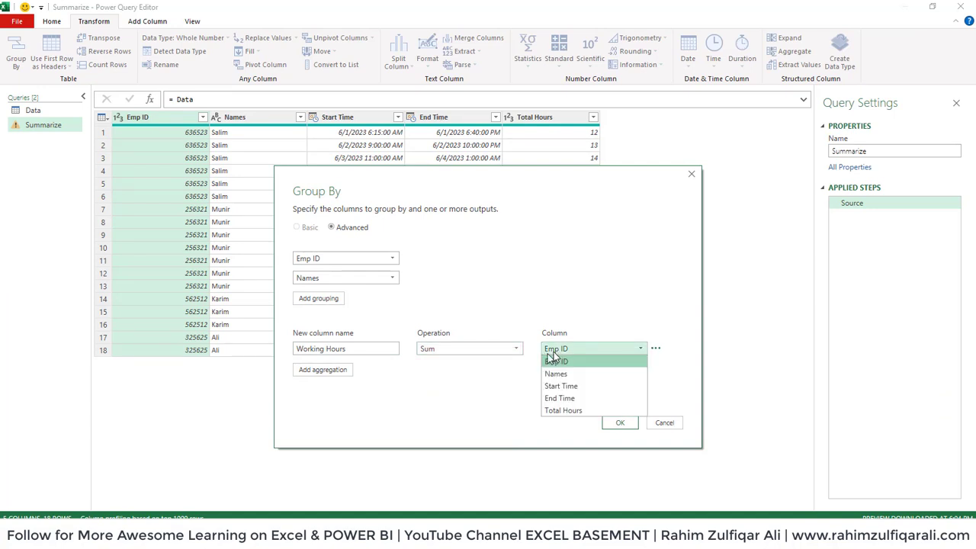
pyautogui.click(566, 412)
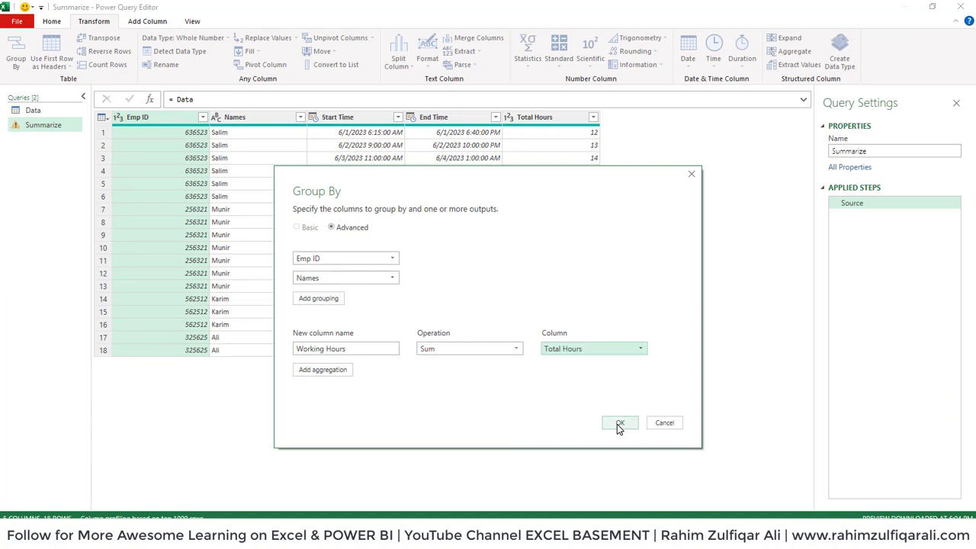
pyautogui.click(617, 424)
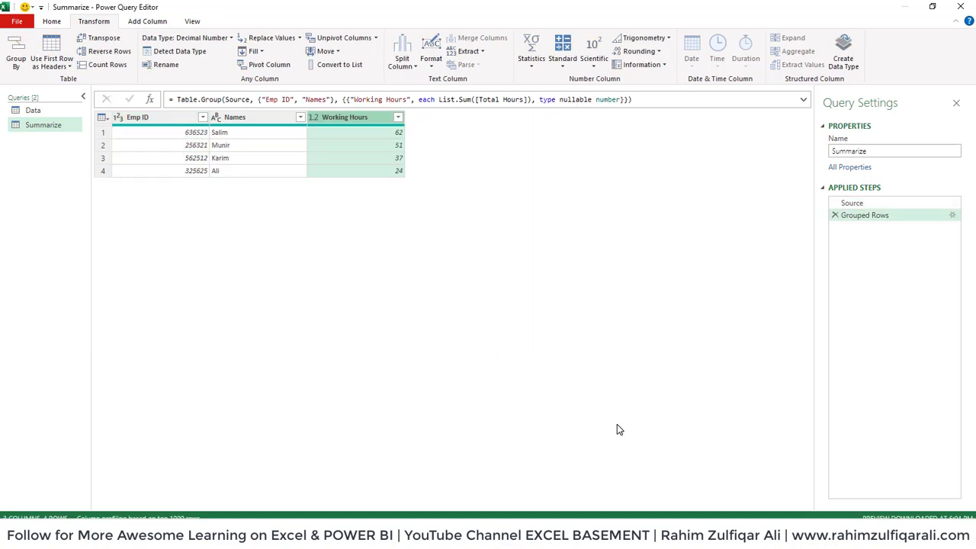
# Close the query editor and load the Data and Summarize queries into the Excel workbook.
pyautogui.click(176, 155)
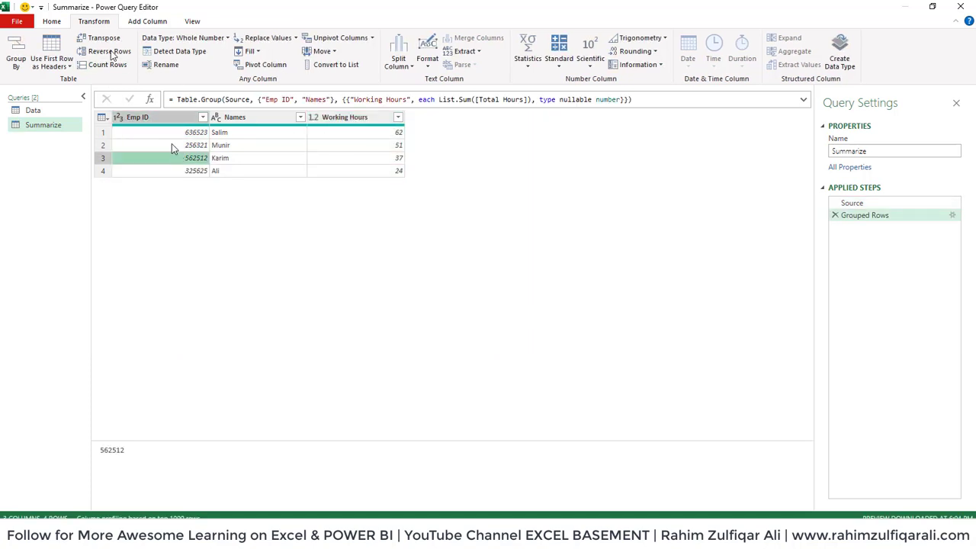
pyautogui.click(43, 23)
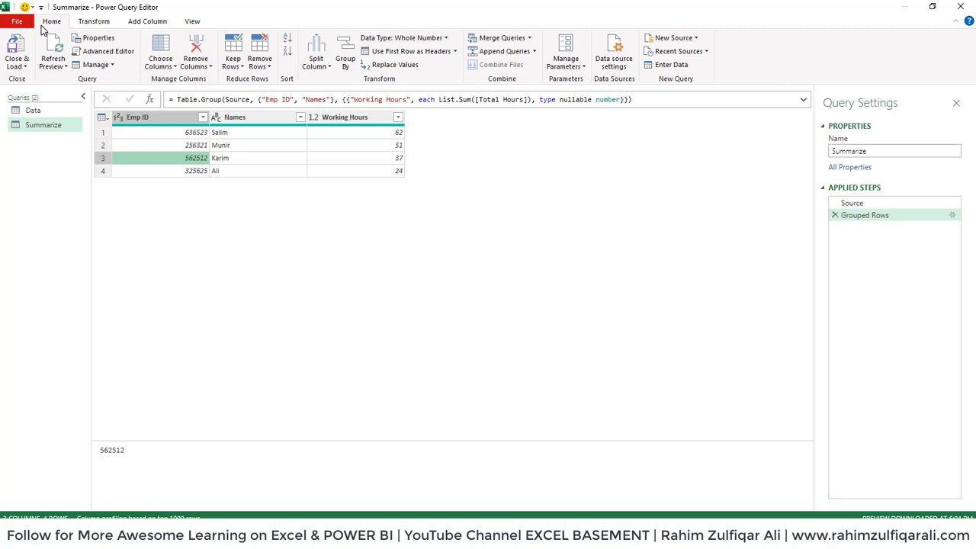
pyautogui.click(17, 65)
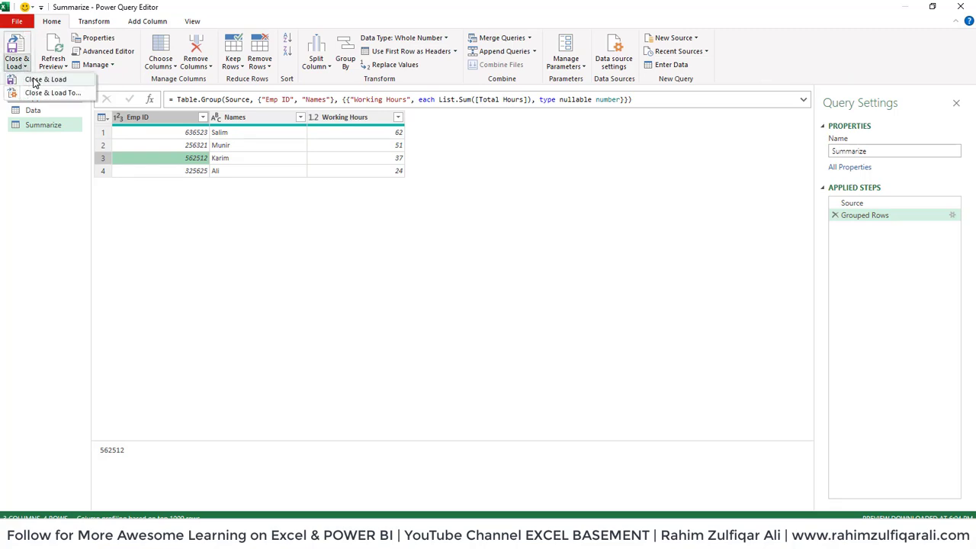
pyautogui.click(33, 81)
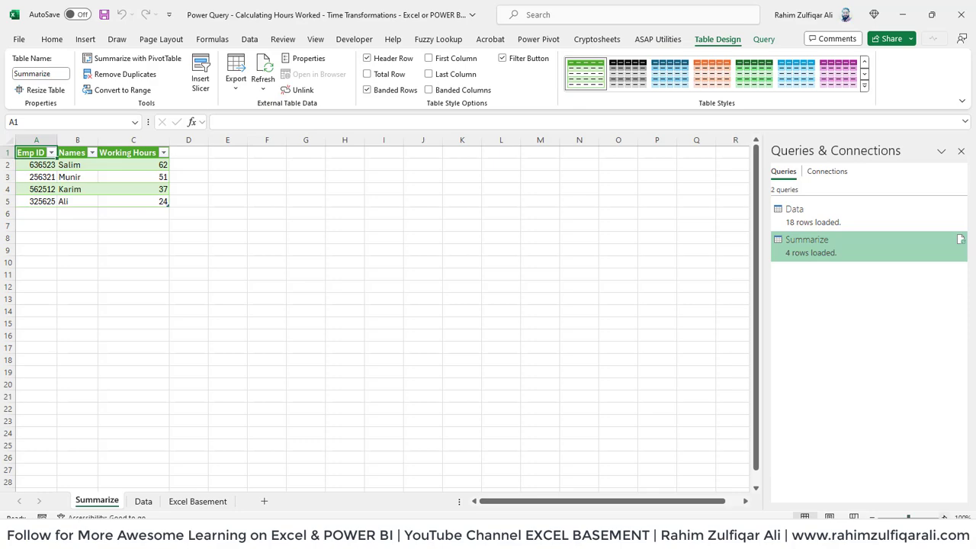
# Review the Working Hours per employee on the Summarize sheet and the row-level Total Hours on the Data sheet.
pyautogui.click(944, 517)
pyautogui.click(943, 518)
pyautogui.click(943, 518)
pyautogui.click(944, 517)
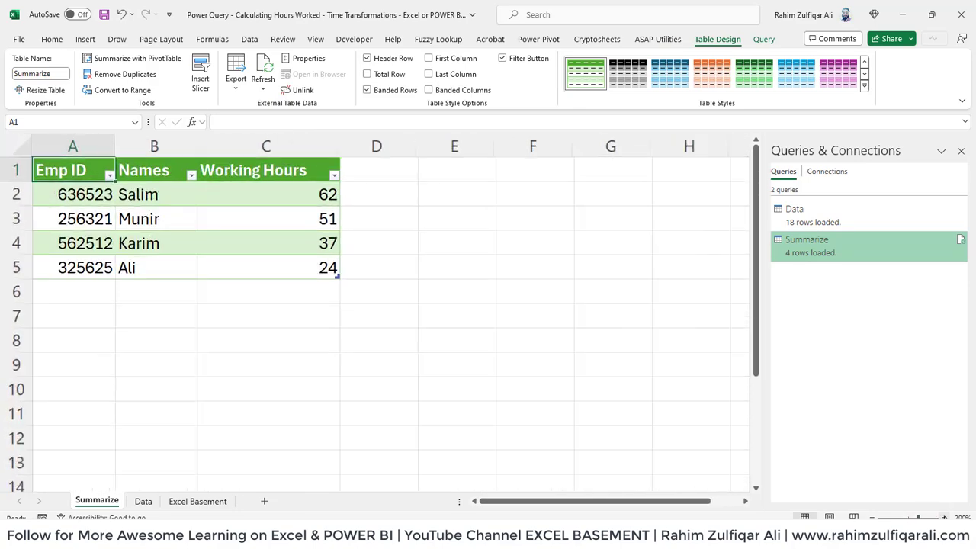
pyautogui.click(943, 518)
pyautogui.click(944, 517)
pyautogui.click(944, 518)
pyautogui.click(189, 252)
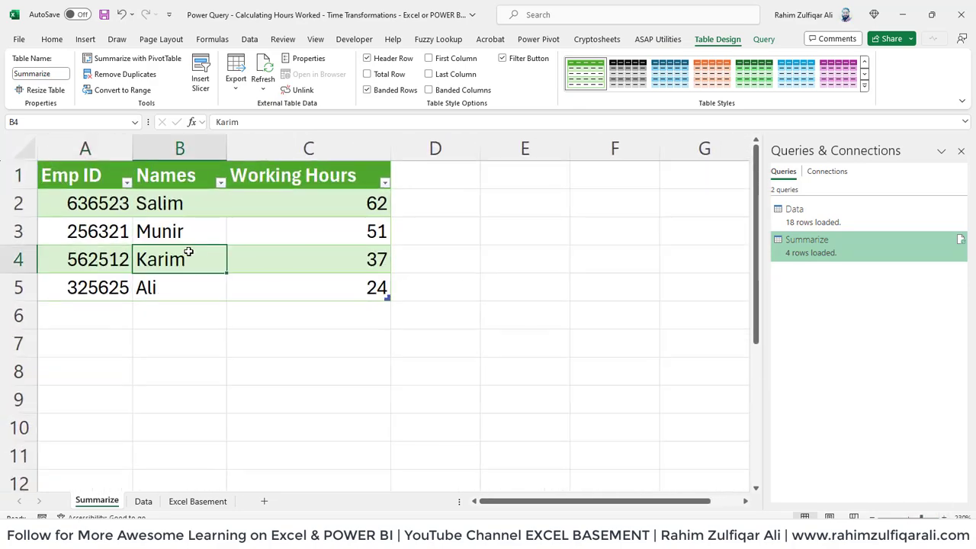
pyautogui.click(278, 271)
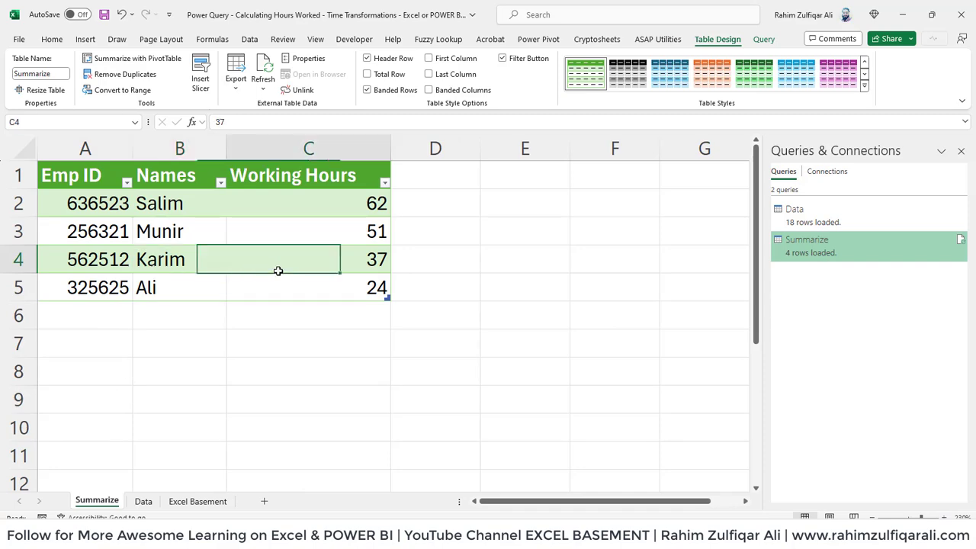
pyautogui.click(143, 500)
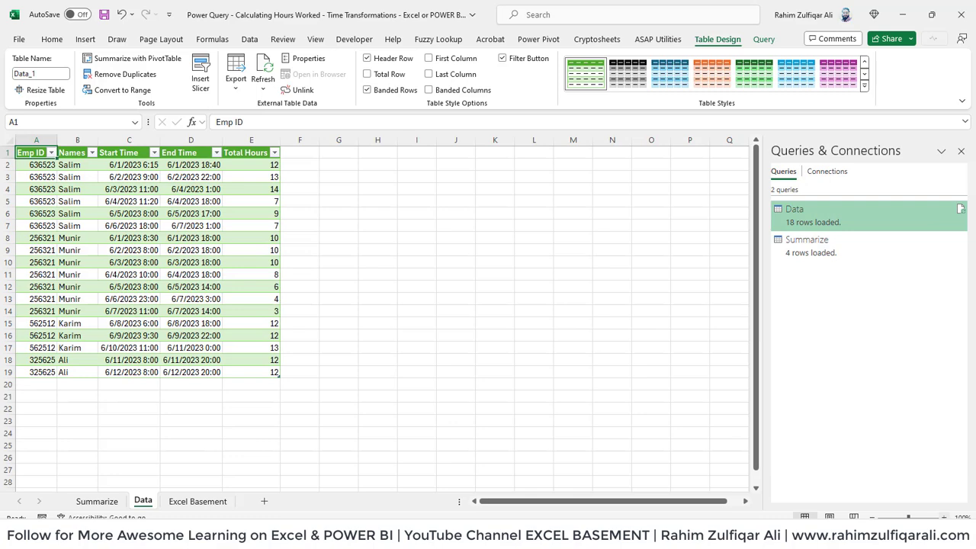
pyautogui.scroll(5, 956, 500)
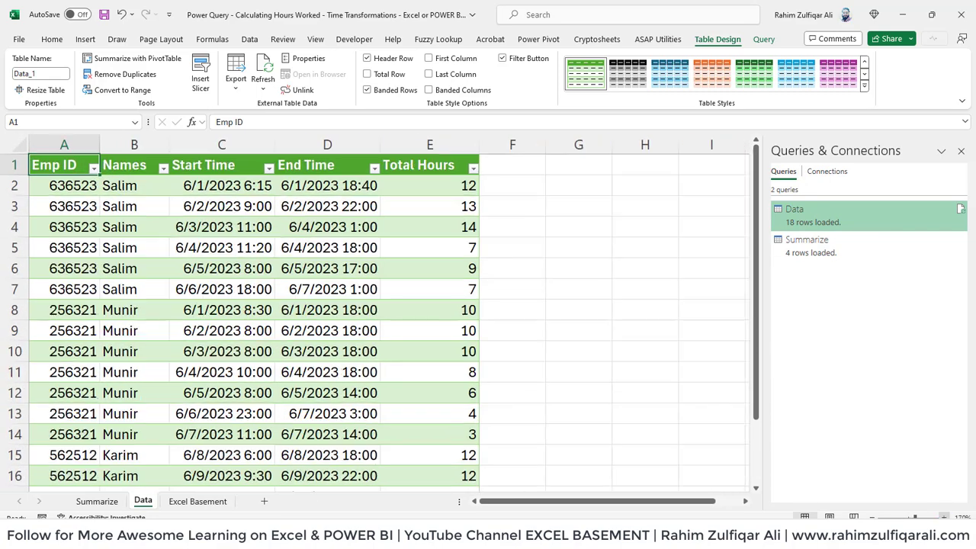
pyautogui.click(437, 250)
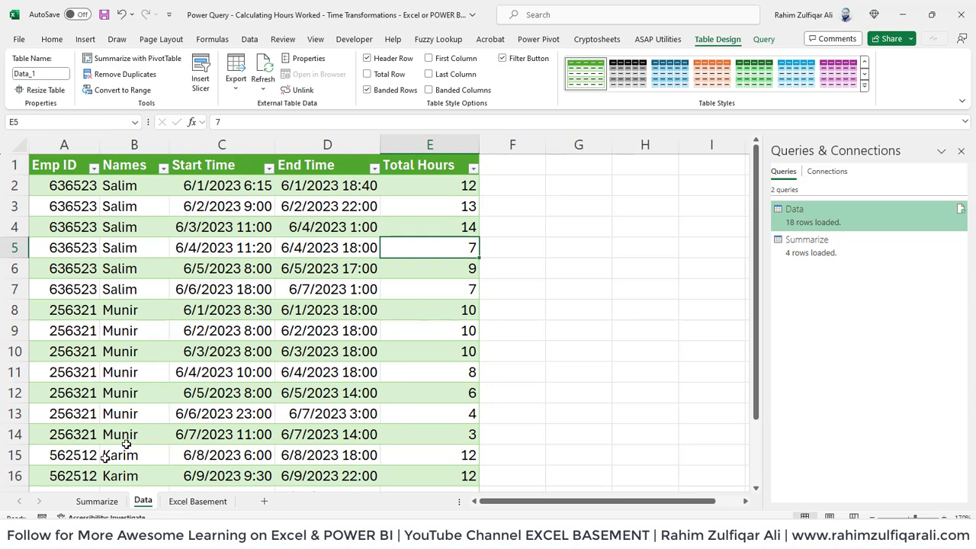
pyautogui.click(96, 500)
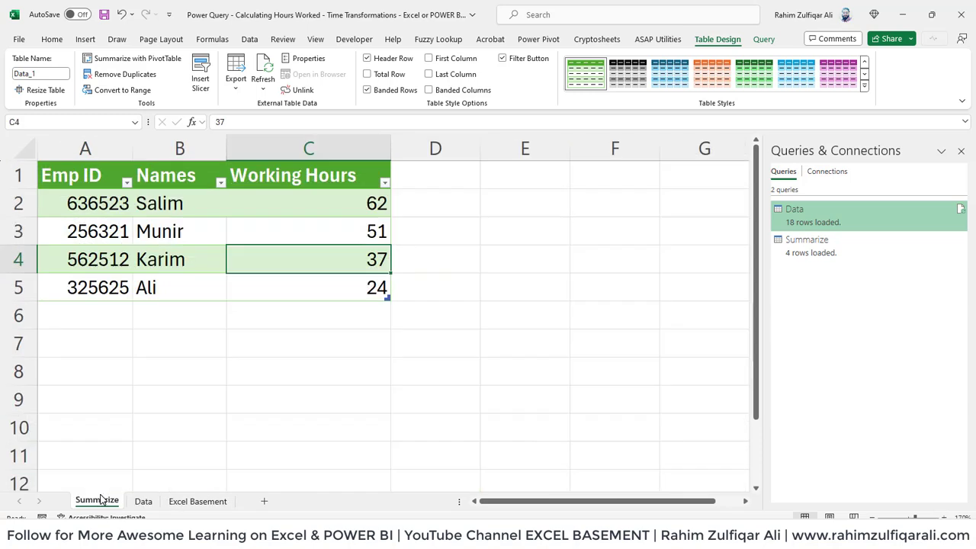
pyautogui.click(168, 249)
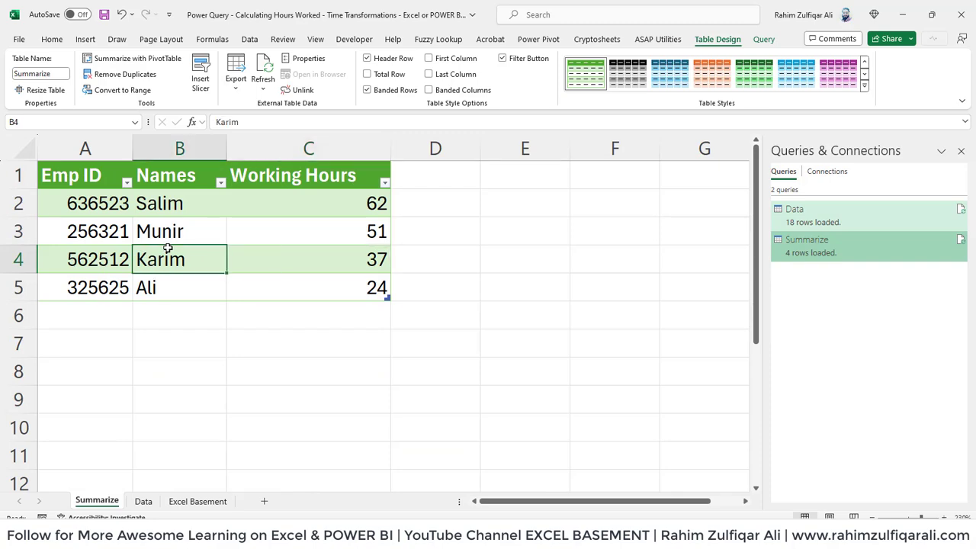
# Start a GROUPBY formula in cell G2 of the Data sheet, using the Emp ID and Names columns as row fields.
pyautogui.click(143, 501)
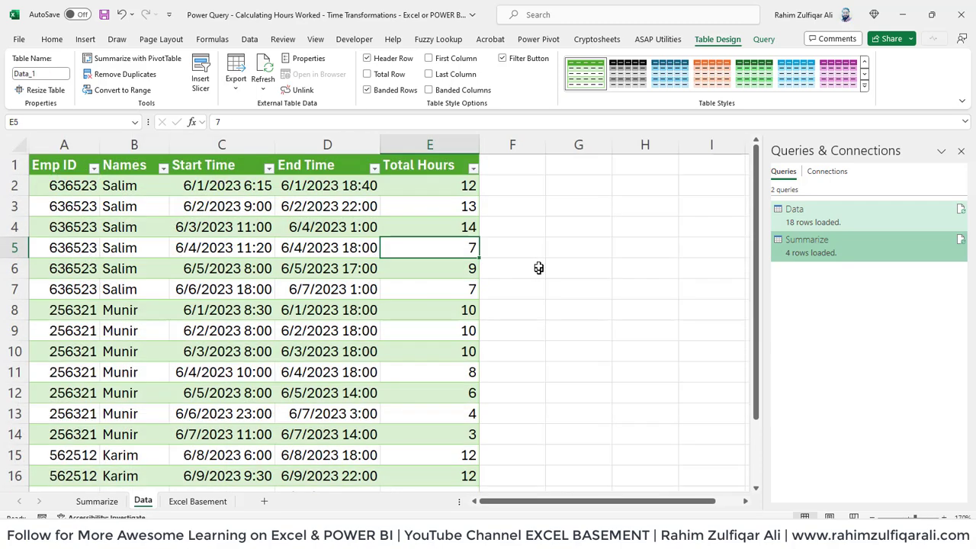
pyautogui.click(577, 189)
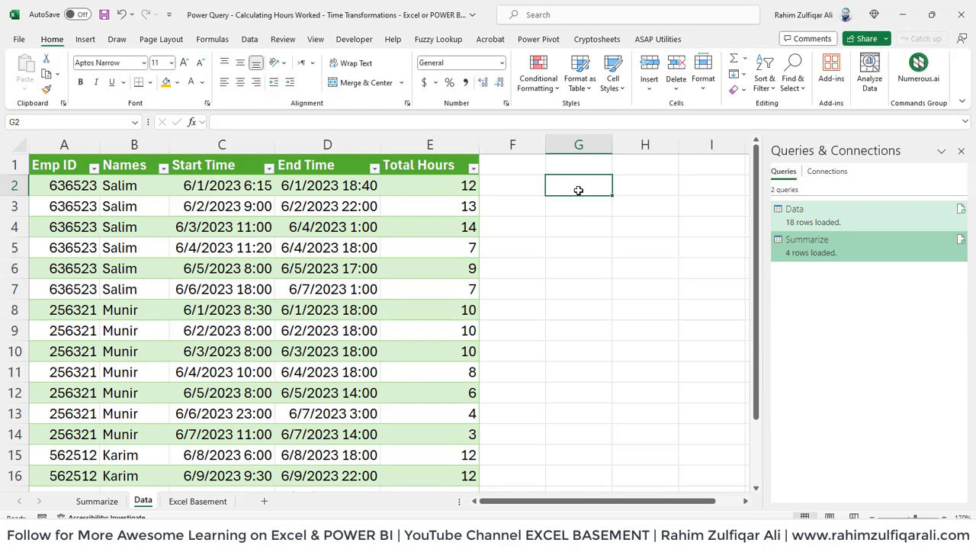
pyautogui.write('=')
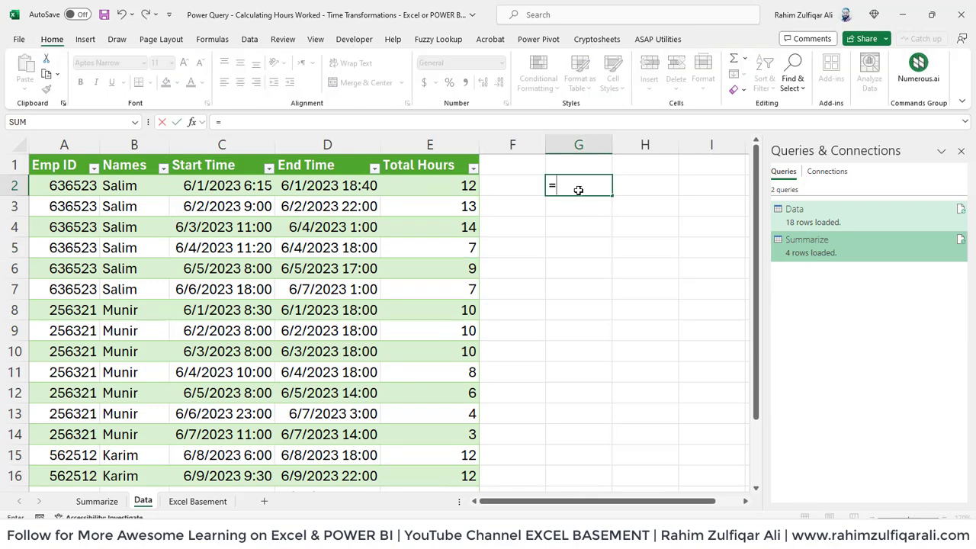
pyautogui.write('grou')
pyautogui.press('Tab')
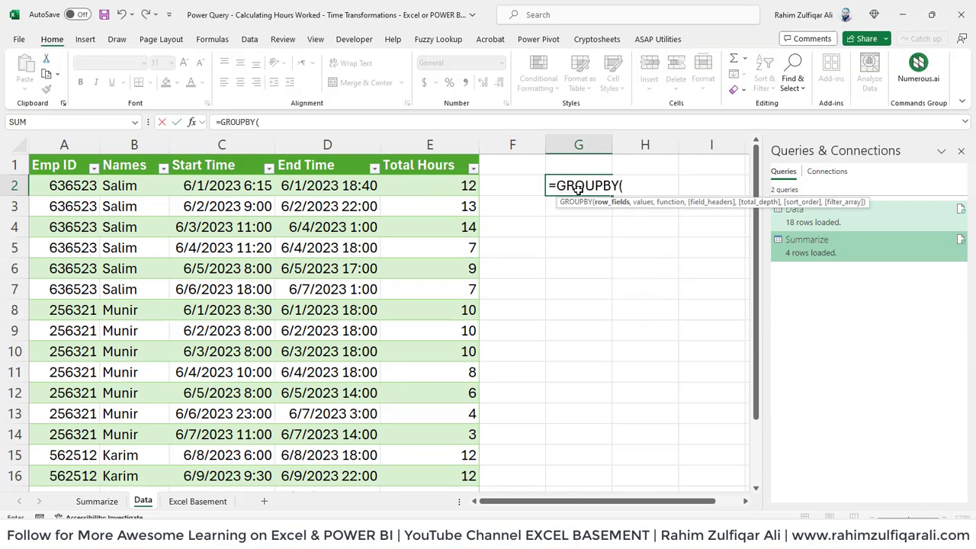
pyautogui.press('Left')
pyautogui.press('Left')
pyautogui.press('Left')
pyautogui.press('Left')
pyautogui.press('Left')
pyautogui.press('Left')
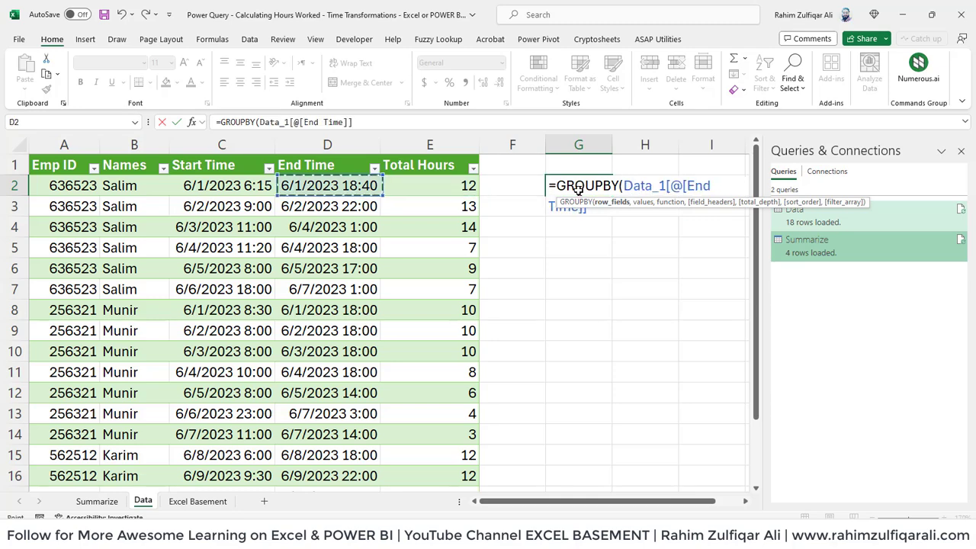
pyautogui.hotkey('shift', 'Right')
pyautogui.hotkey('ctrl', 'shift', 'Down')
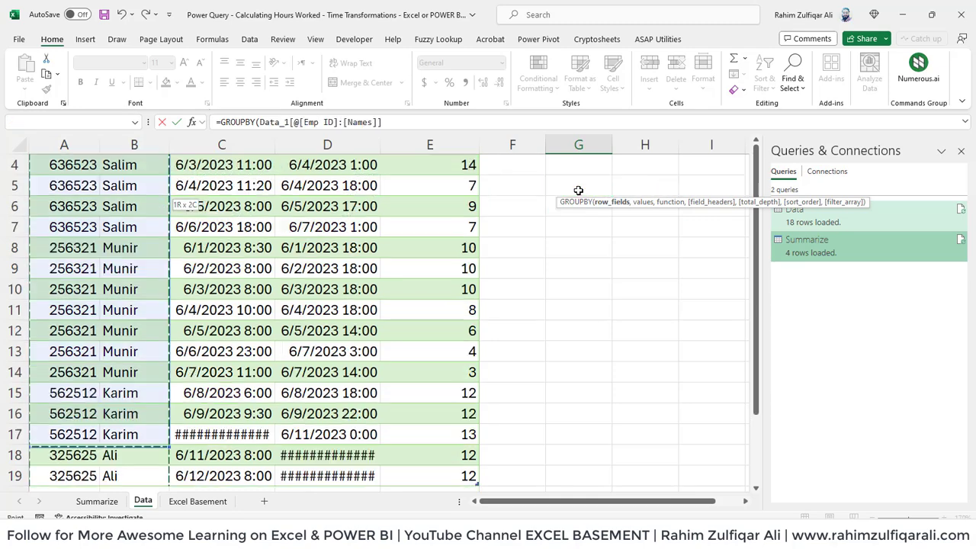
pyautogui.write(',')
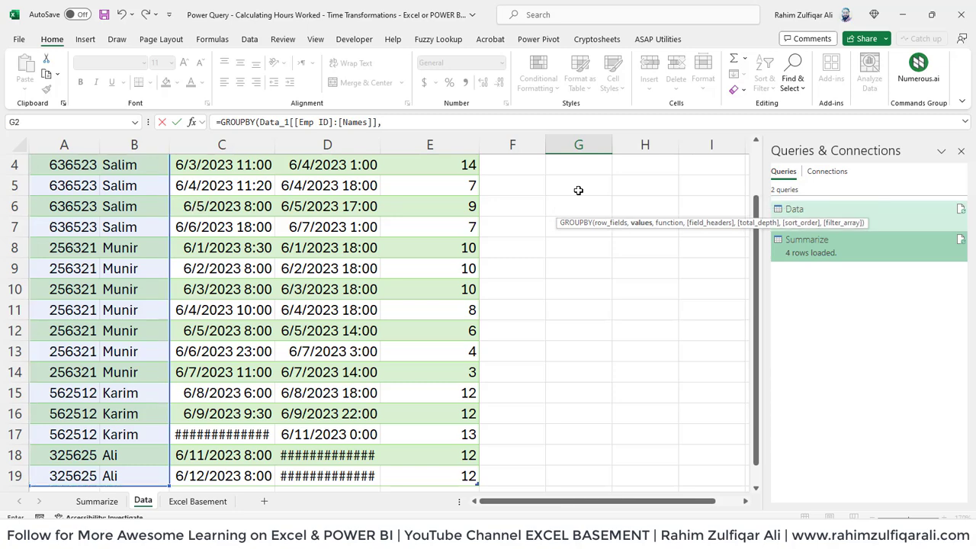
# Complete the GROUPBY formula with the Total Hours column as values and SUM as the function.
pyautogui.press('Right')
pyautogui.press('Right')
pyautogui.press('Right')
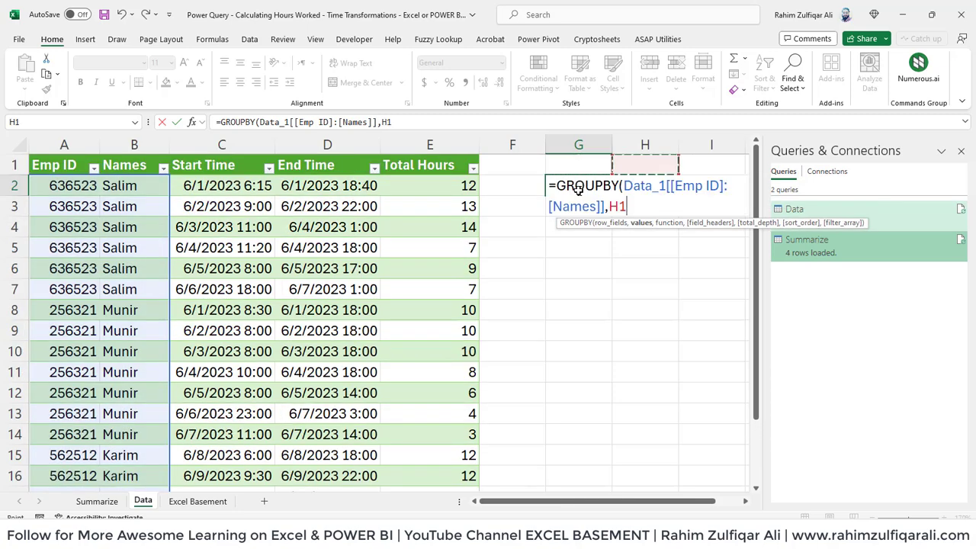
pyautogui.press('Left')
pyautogui.press('Left')
pyautogui.press('Left')
pyautogui.press('Left')
pyautogui.press('Left')
pyautogui.press('Left')
pyautogui.press('Right')
pyautogui.hotkey('ctrl', 'shift', 'Down')
pyautogui.write(',sum')
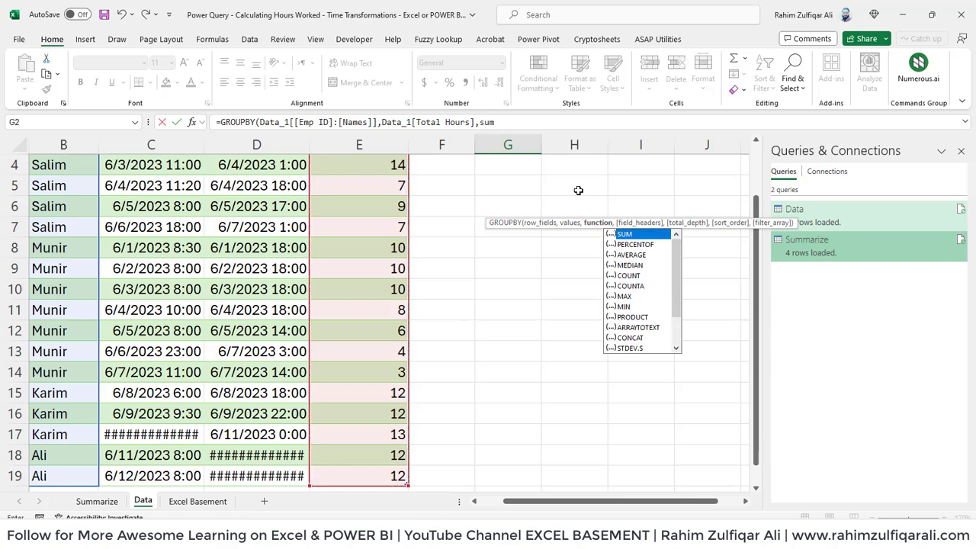
pyautogui.press('Tab')
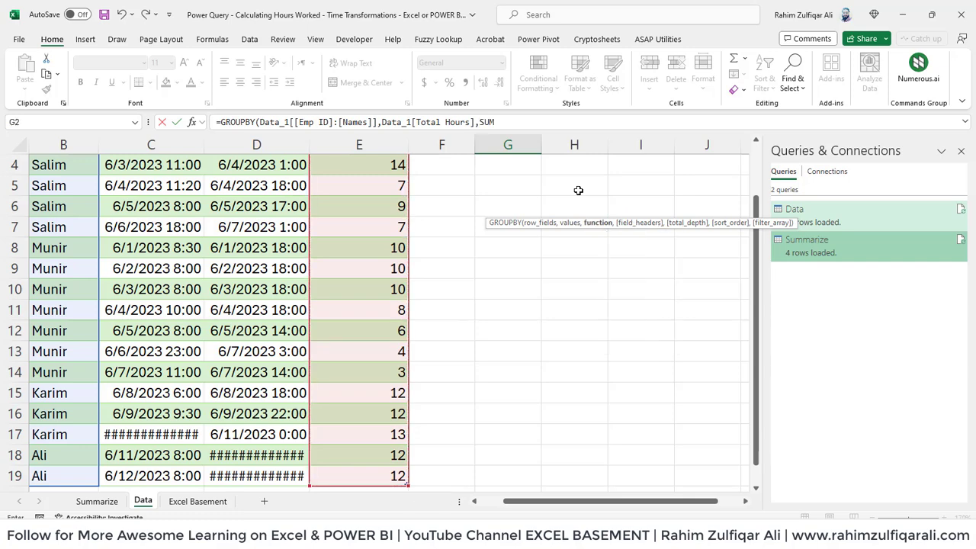
pyautogui.press('Return')
pyautogui.scroll(1, 577, 190)
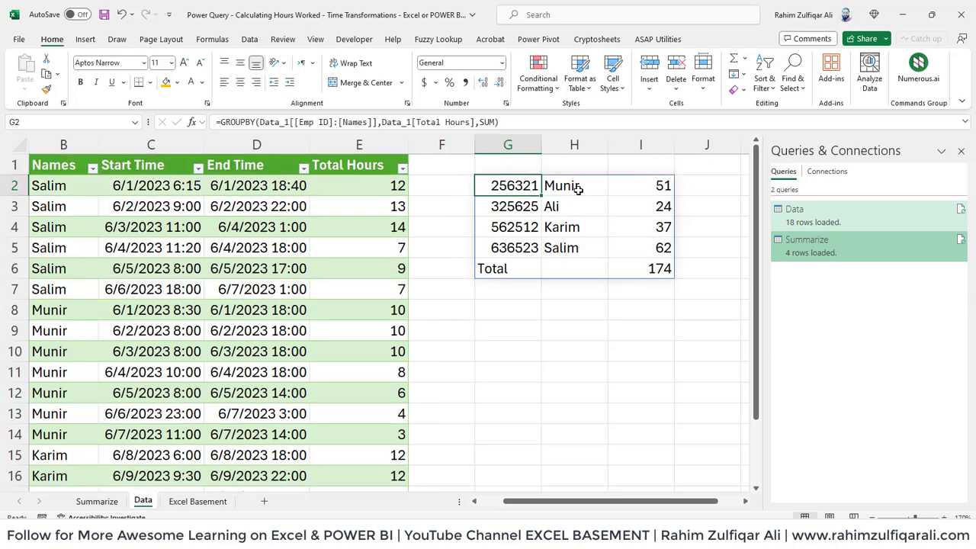
# Examine the GROUPBY formula in G2 and its spilled result, including the total row.
pyautogui.press('Up')
pyautogui.press('F2')
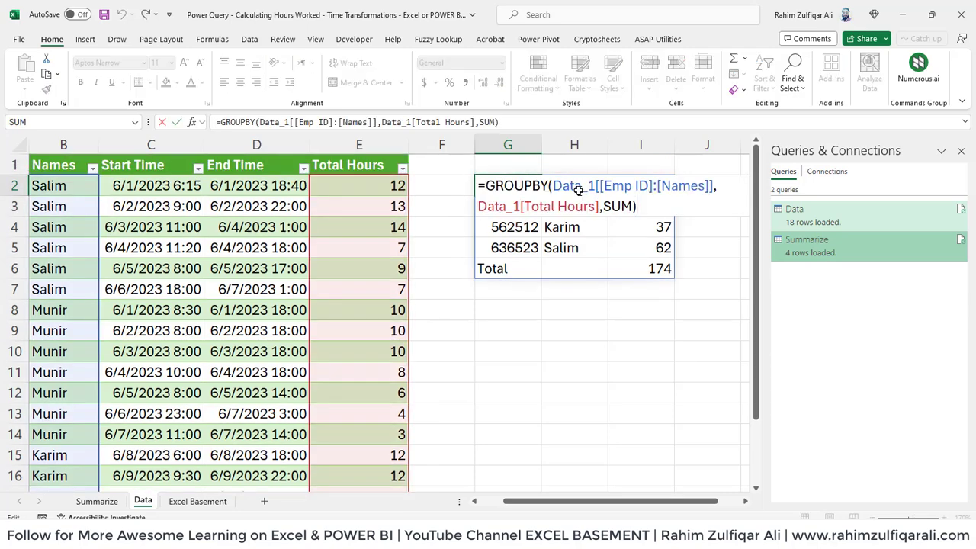
pyautogui.hotkey('ctrl', 'Return')
pyautogui.press('Down')
pyautogui.press('Down')
pyautogui.press('Down')
pyautogui.press('Down')
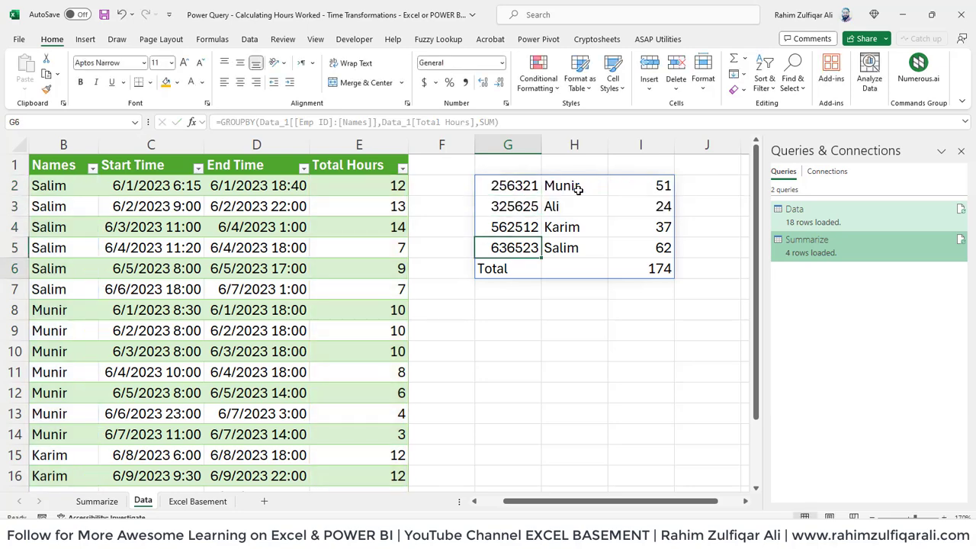
pyautogui.press('Right')
pyautogui.press('Right')
pyautogui.press('Left')
pyautogui.press('Left')
pyautogui.press('Up')
pyautogui.press('Up')
pyautogui.press('Up')
pyautogui.press('Up')
# Extend the GROUPBY formula in G2 with empty field headers and a total depth of 0 to remove the total row.
pyautogui.press('F2')
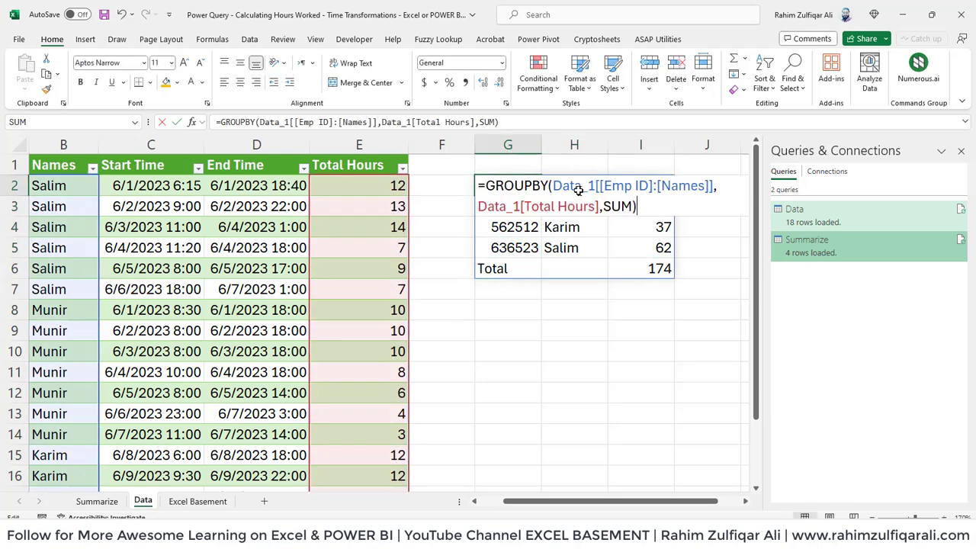
pyautogui.press('BackSpace')
pyautogui.write(',')
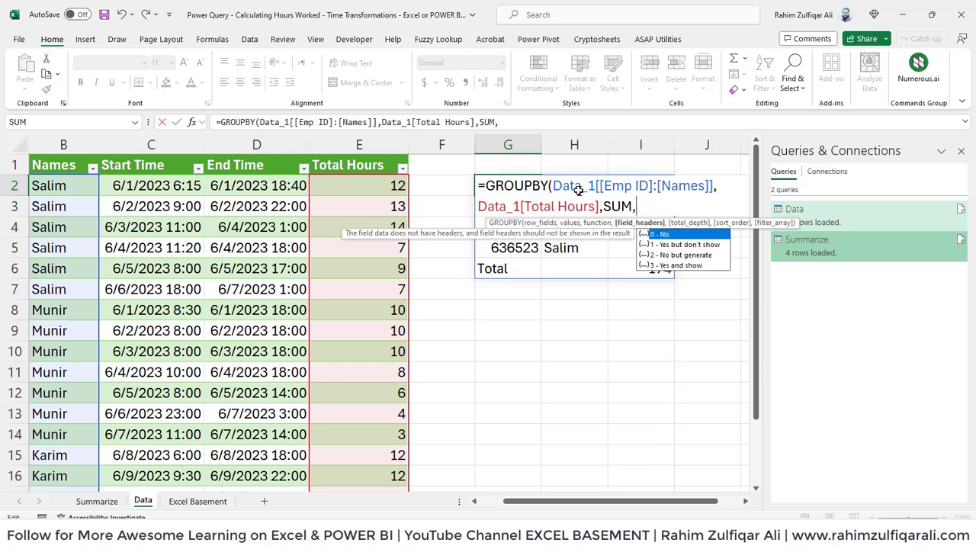
pyautogui.write(',0)')
pyautogui.press('Return')
# Check the row order and hours in the spilled GROUPBY result without totals.
pyautogui.press('Up')
pyautogui.press('Right')
pyautogui.press('Down')
pyautogui.press('Right')
pyautogui.press('Down')
pyautogui.press('Down')
pyautogui.press('Left')
pyautogui.press('Right')
pyautogui.press('Up')
pyautogui.press('Up')
pyautogui.press('Up')
pyautogui.press('Left')
pyautogui.press('Left')
# Wrap the GROUPBY formula in SORT with sort index 2 and descending order -1.
pyautogui.press('F2')
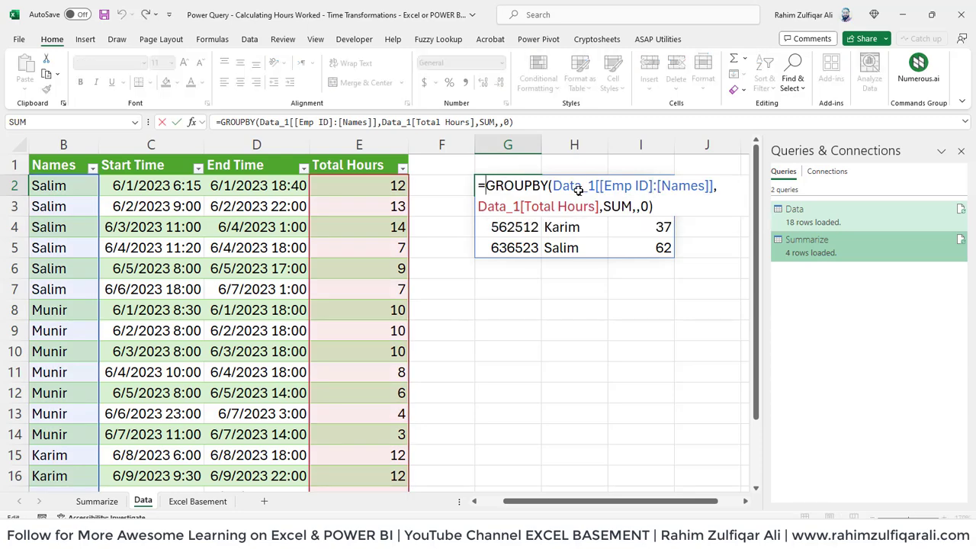
pyautogui.write('sort')
pyautogui.press('Tab')
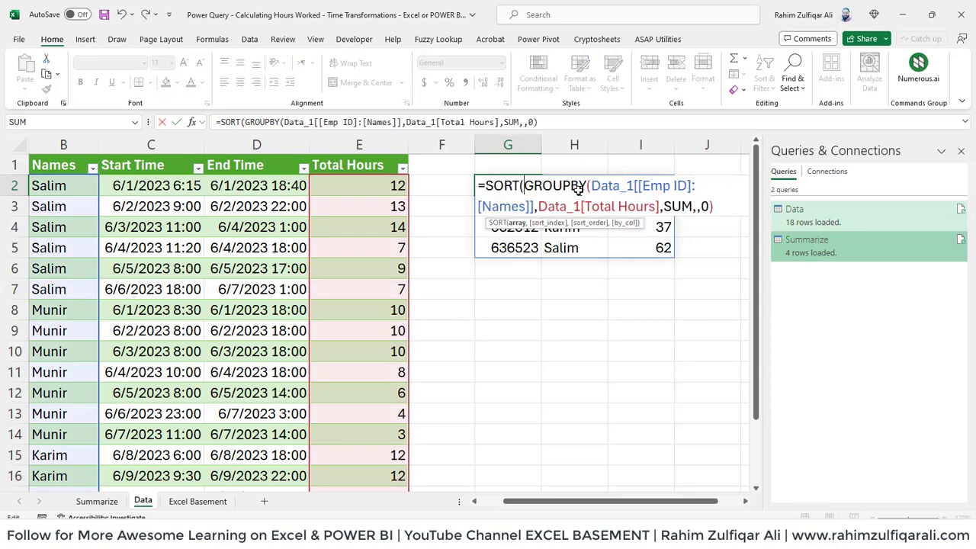
pyautogui.press('End')
pyautogui.write(',')
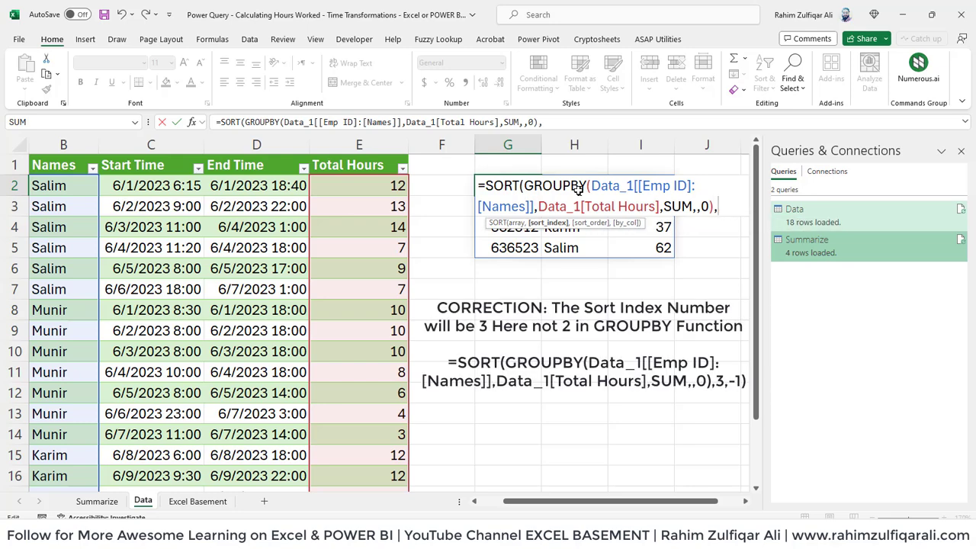
pyautogui.write('2,')
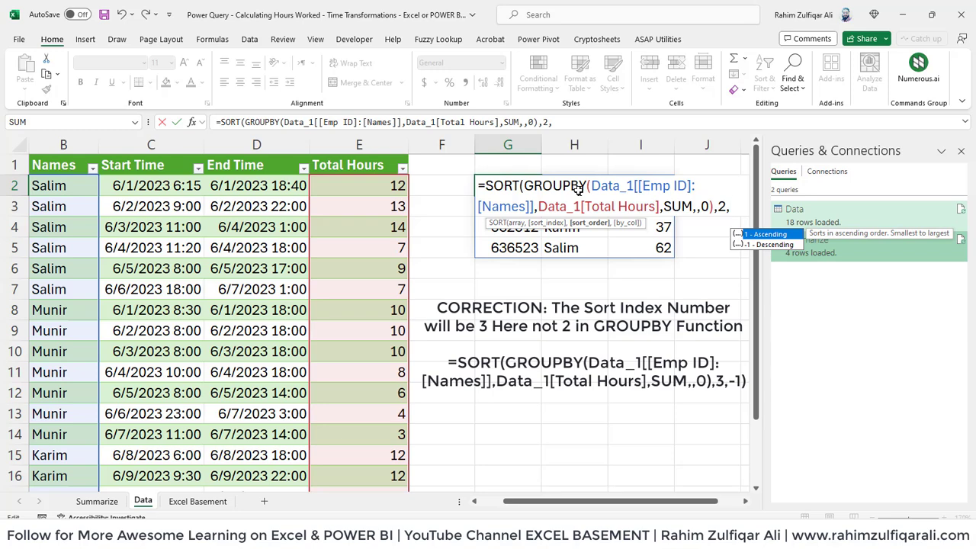
pyautogui.write('-1')
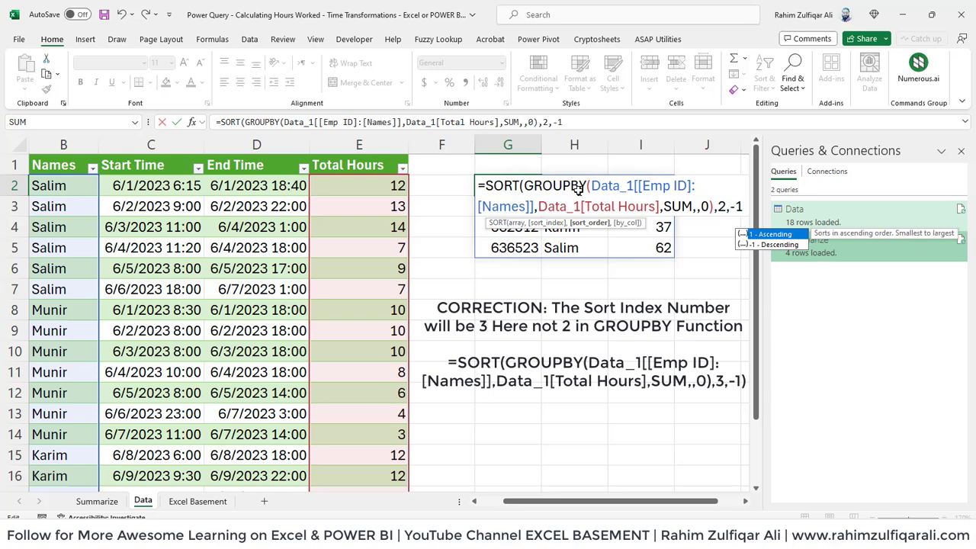
pyautogui.click(577, 189)
# Compare the sorted GROUPBY result and its formula with the Working Hours table on the Summarize sheet.
pyautogui.press('Right')
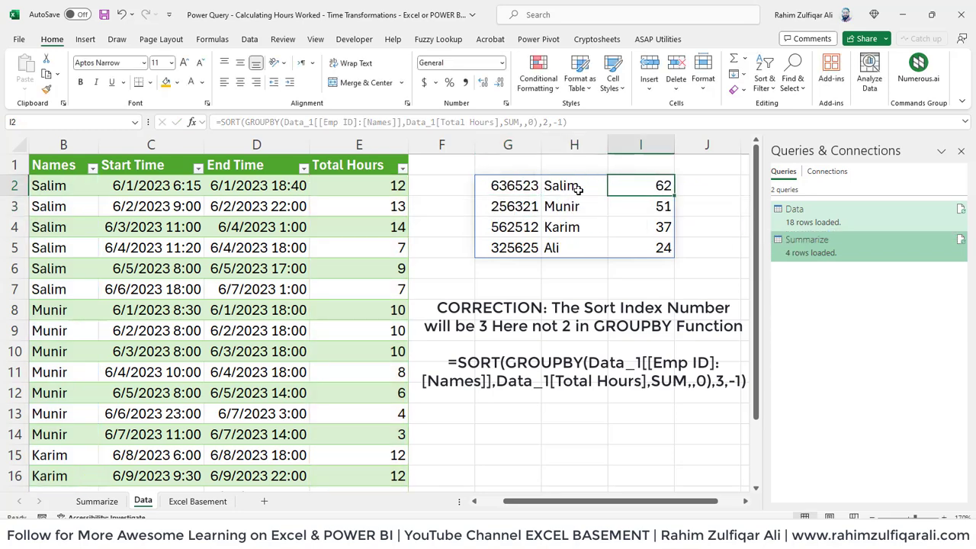
pyautogui.press('Down')
pyautogui.press('Left')
pyautogui.press('Up')
pyautogui.press('Left')
pyautogui.press('F2')
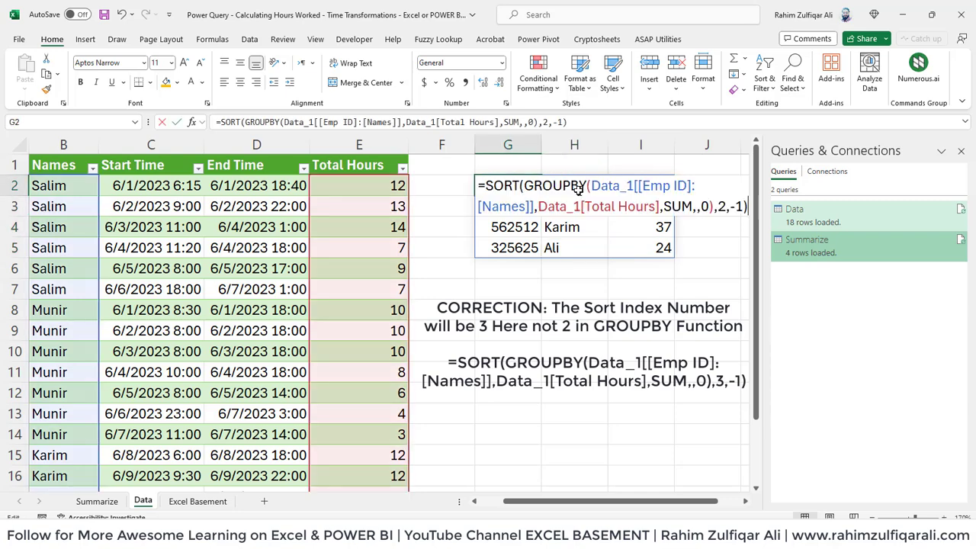
pyautogui.press('Return')
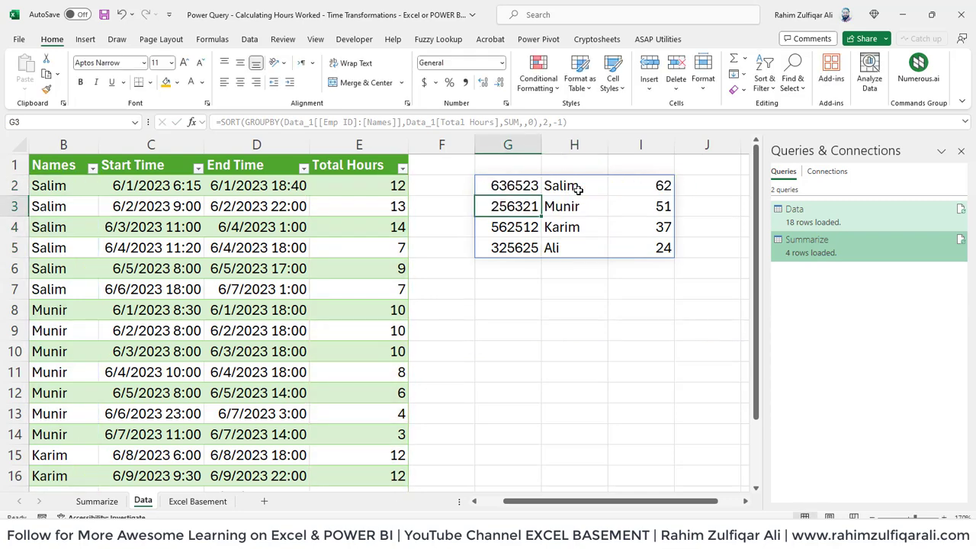
pyautogui.hotkey('ctrl', 'pageup')
pyautogui.press('Up')
pyautogui.press('Up')
pyautogui.press('Left')
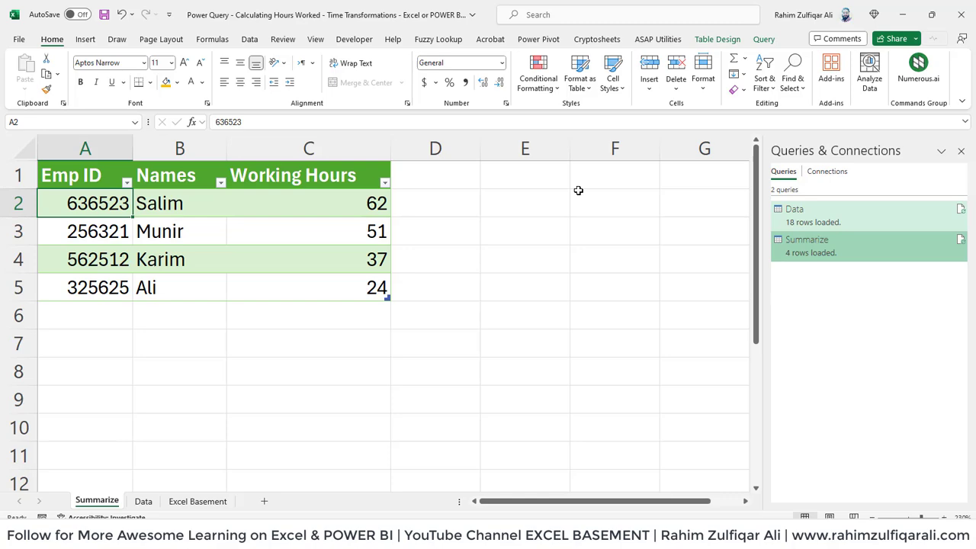
pyautogui.press('Right')
pyautogui.press('Right')
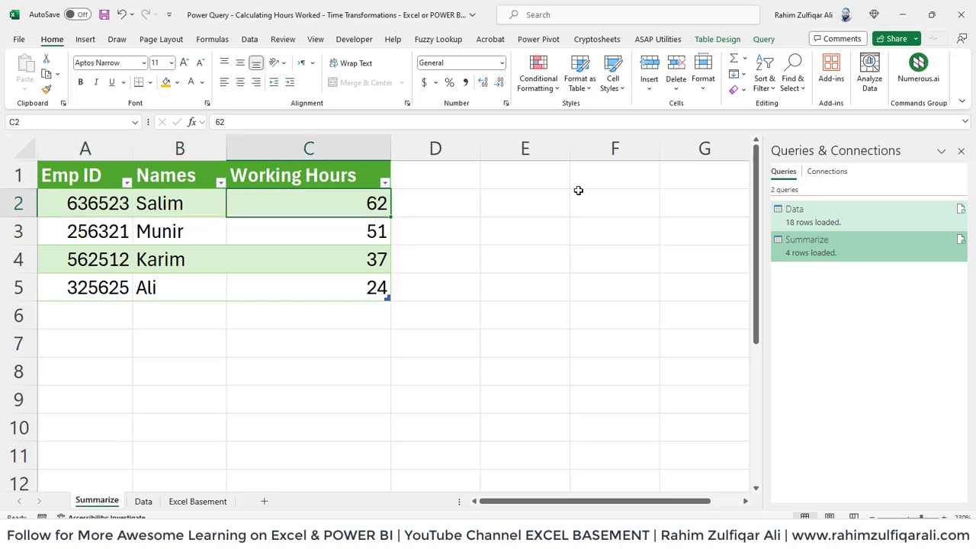
# Copy the additional attendance rows A29:D33 below the source table on the Excel Basement sheet.
pyautogui.hotkey('ctrl', 'pagedown')
pyautogui.hotkey('ctrl', 'pagedown')
pyautogui.press('Down')
pyautogui.hotkey('ctrl', 'Down')
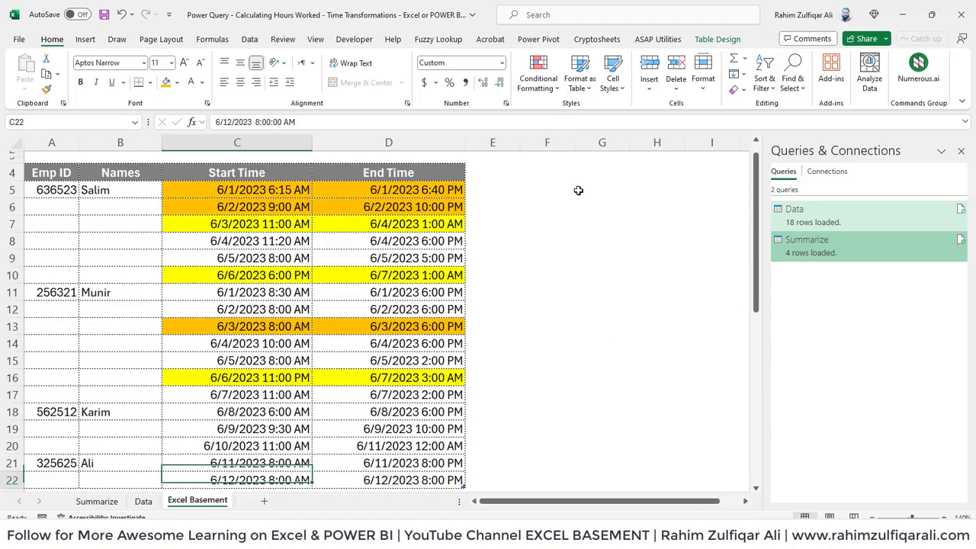
pyautogui.press('Down')
pyautogui.hotkey('ctrl', 'Down')
pyautogui.hotkey('ctrl', 'Down')
pyautogui.press('Left')
pyautogui.press('Up')
pyautogui.press('Up')
pyautogui.press('Up')
pyautogui.press('Up')
pyautogui.press('Left')
pyautogui.hotkey('shift', 'Right')
pyautogui.hotkey('shift', 'Right')
pyautogui.hotkey('shift', 'Right')
pyautogui.hotkey('shift', 'Down')
pyautogui.hotkey('shift', 'Down')
pyautogui.hotkey('shift', 'Down')
pyautogui.hotkey('shift', 'Down')
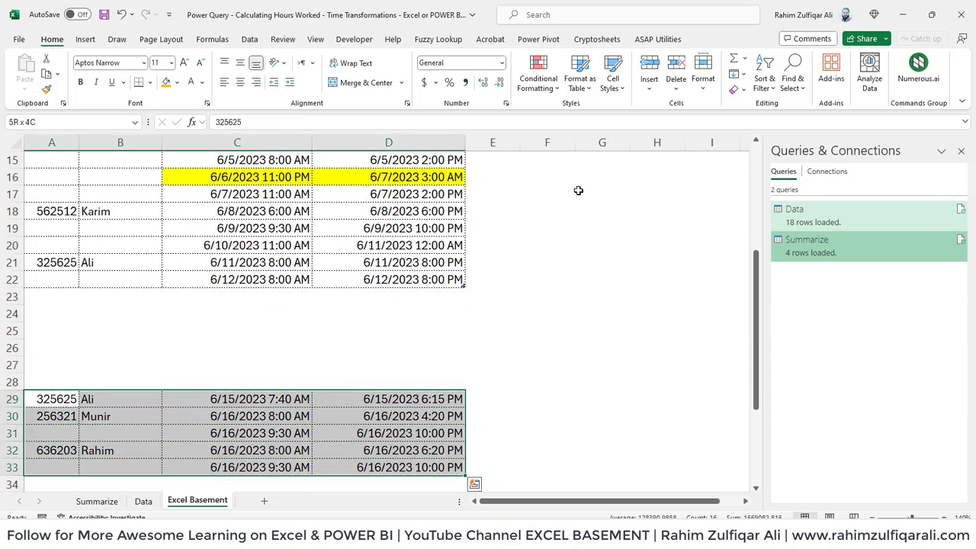
pyautogui.hotkey('ctrl', 'c')
# Paste the copied attendance rows directly beneath the source table, starting at cell A23.
pyautogui.press('Up')
pyautogui.press('Up')
pyautogui.press('Up')
pyautogui.press('Up')
pyautogui.press('Up')
pyautogui.press('Up')
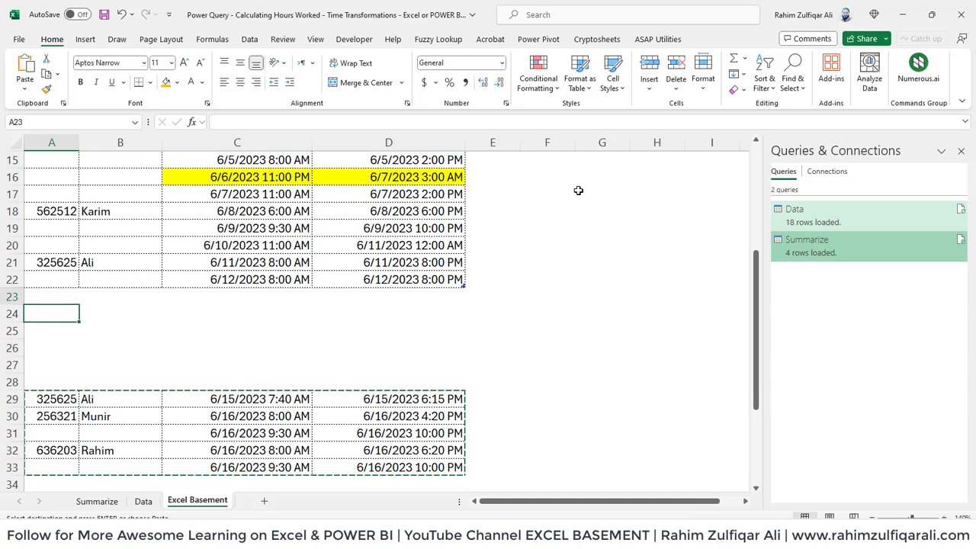
pyautogui.hotkey('ctrl', 'v')
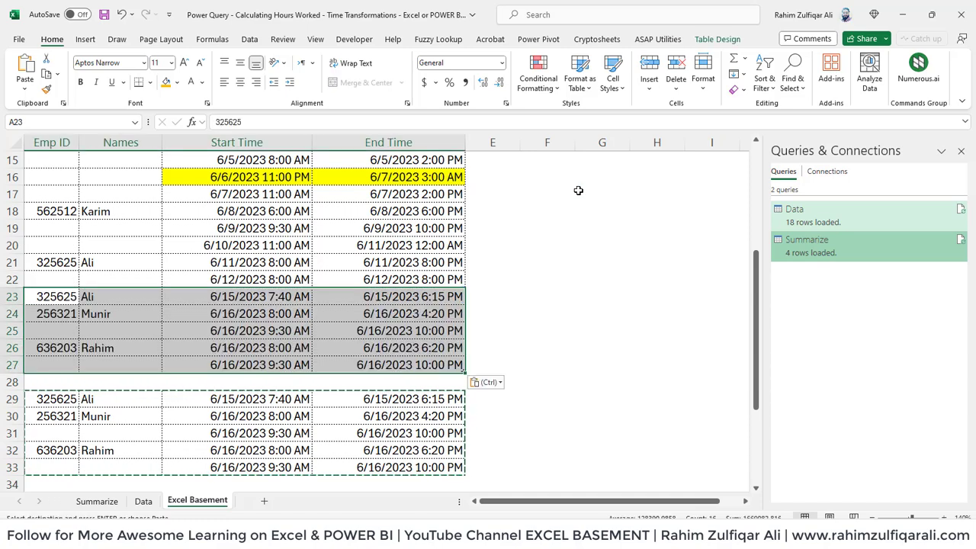
pyautogui.press('Up')
# Refresh the query table on the Data sheet and check the updated SORT and GROUPBY result.
pyautogui.hotkey('ctrl', 'pageup')
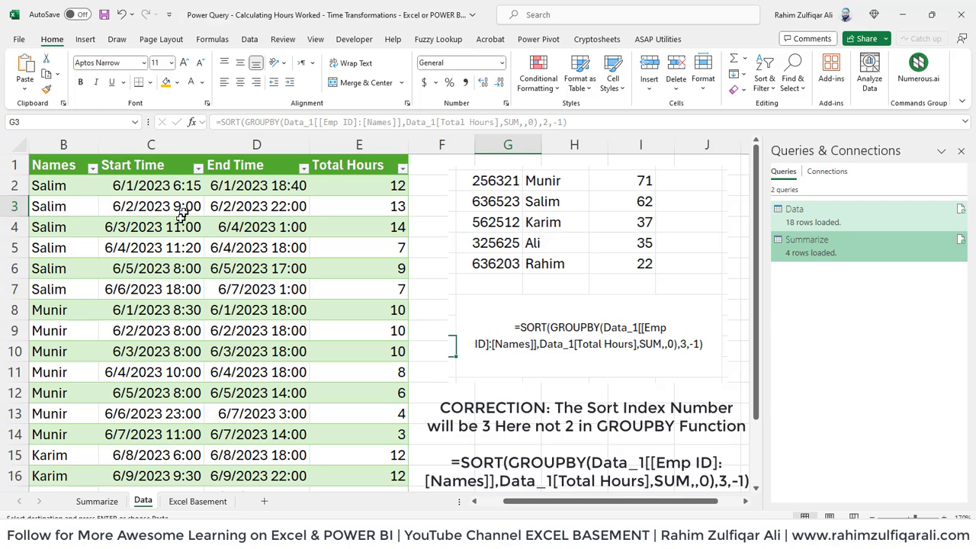
pyautogui.click(206, 237)
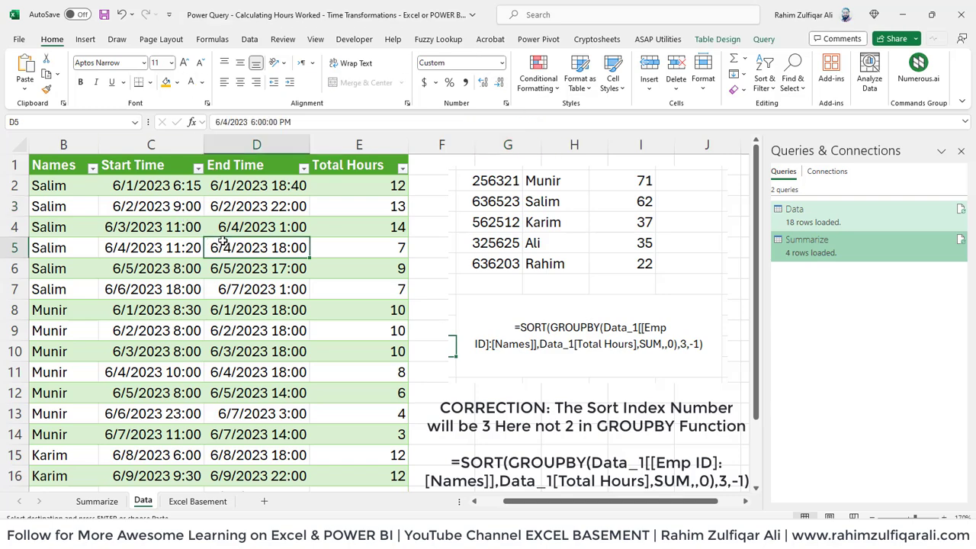
pyautogui.rightClick(223, 241)
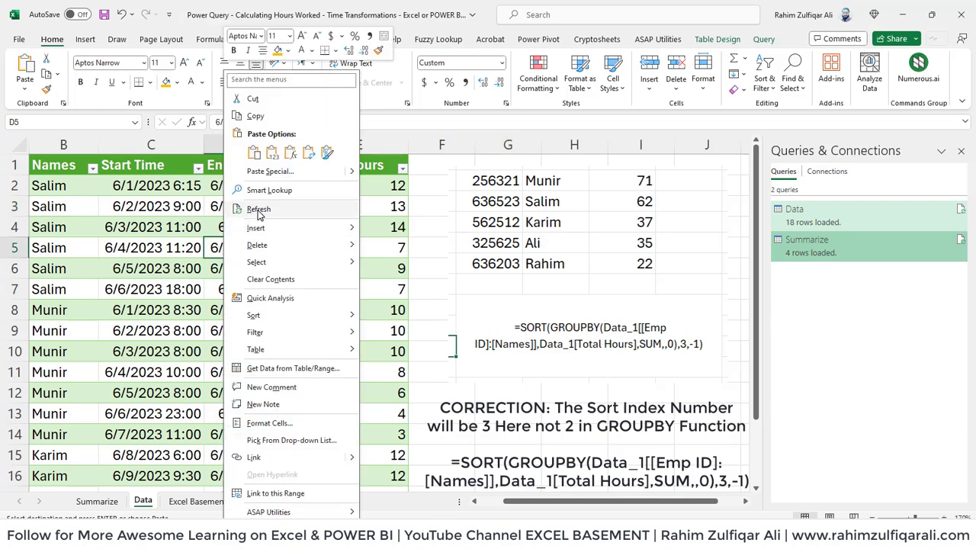
pyautogui.click(259, 214)
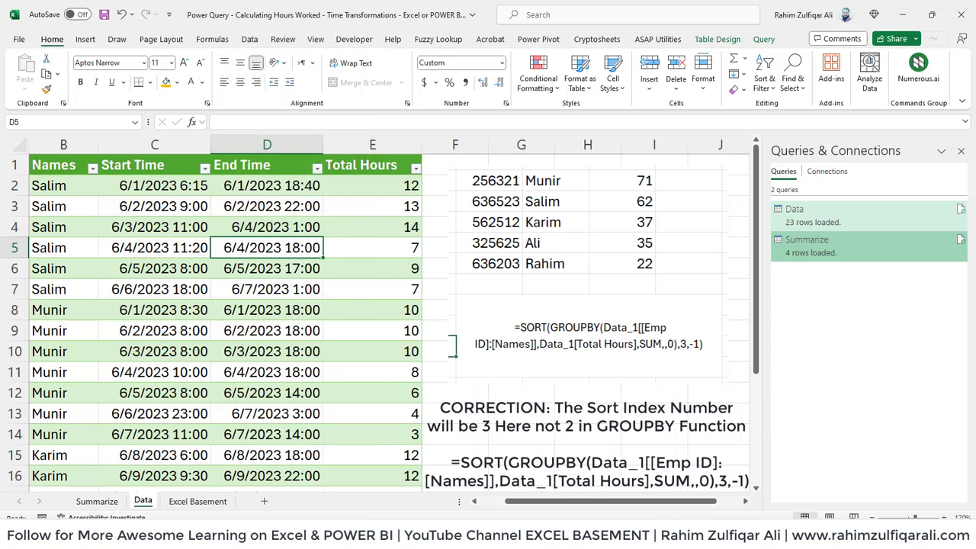
pyautogui.click(587, 206)
pyautogui.click(644, 201)
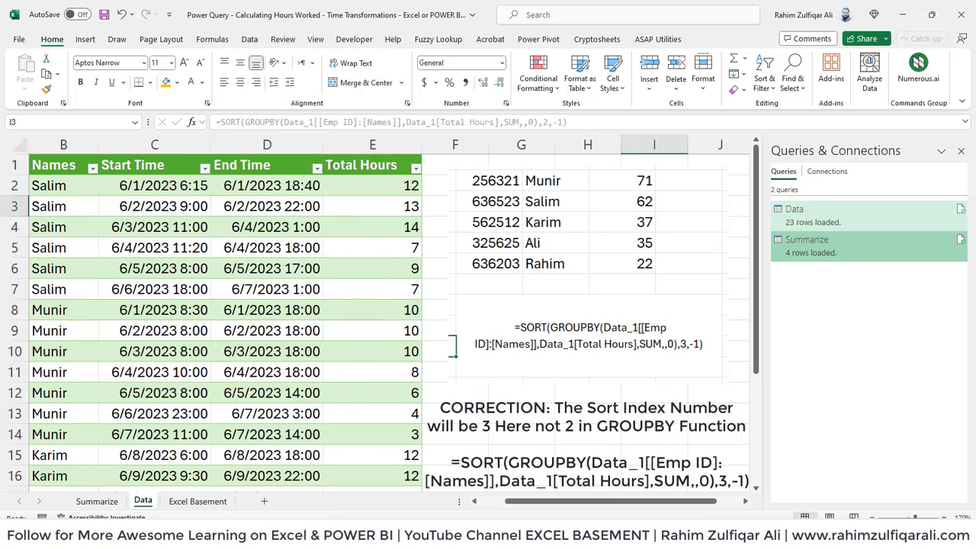
pyautogui.click(587, 268)
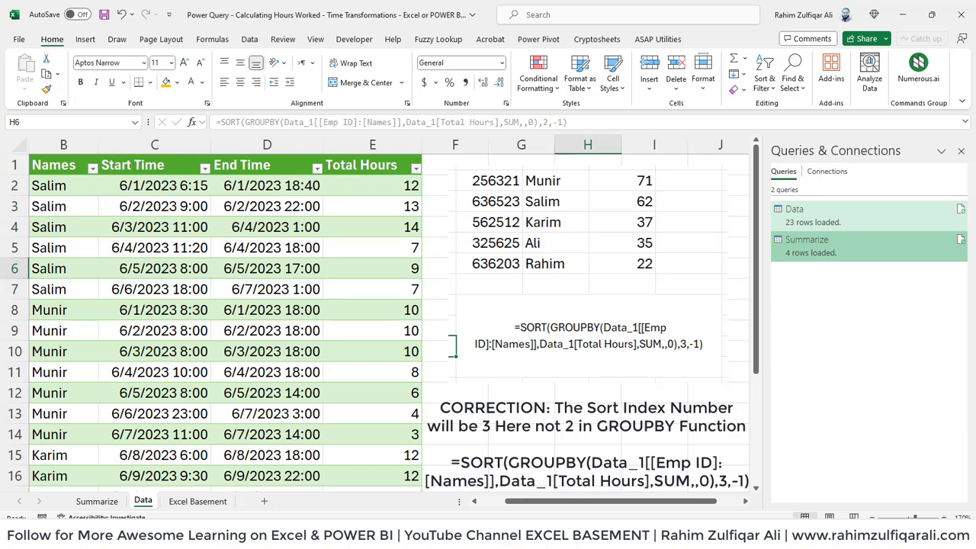
pyautogui.click(587, 221)
pyautogui.click(654, 226)
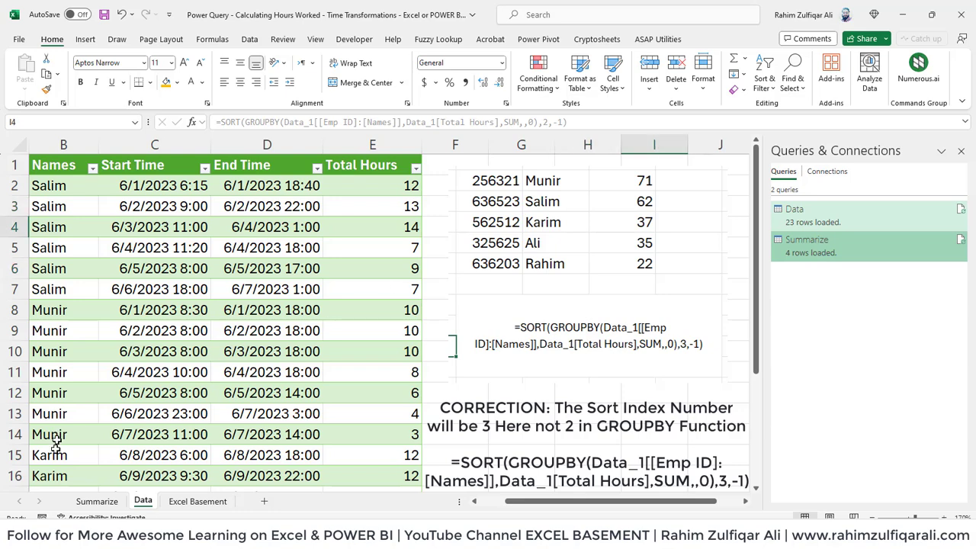
# Refresh the query table on the Summarize sheet and review the updated Working Hours per employee.
pyautogui.click(97, 501)
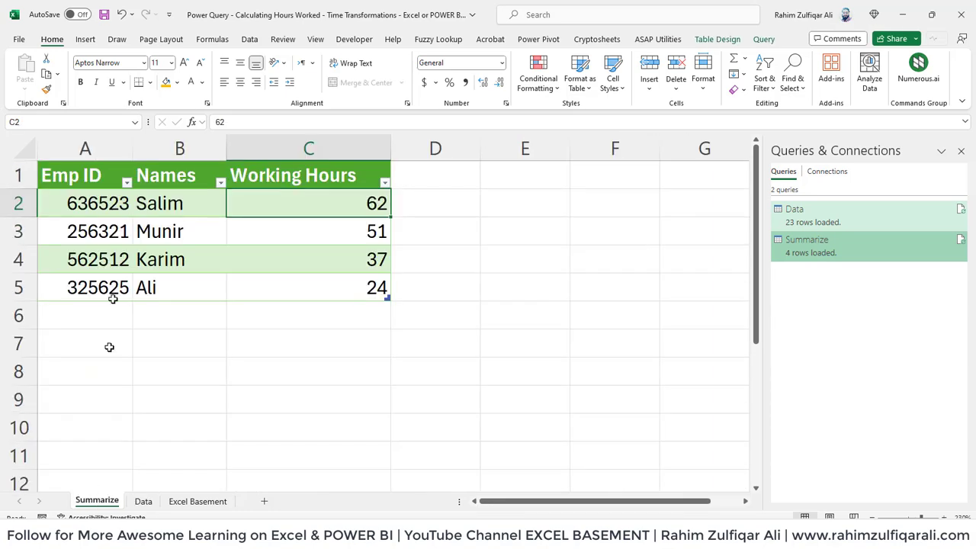
pyautogui.rightClick(174, 232)
pyautogui.click(212, 212)
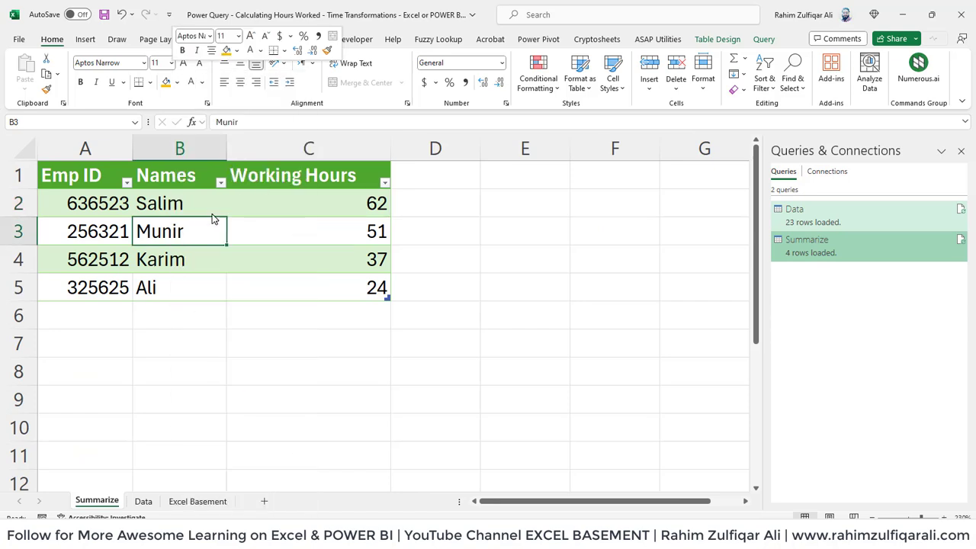
pyautogui.click(205, 296)
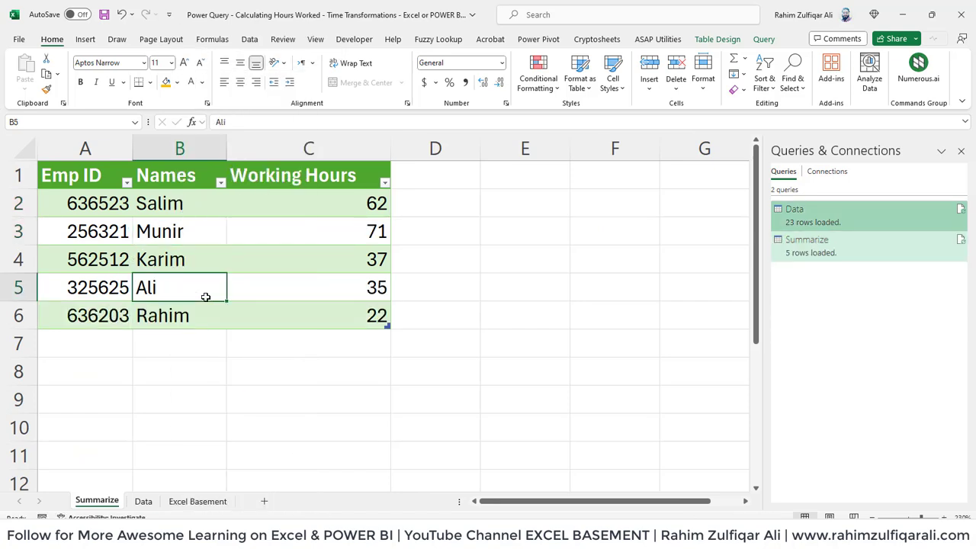
pyautogui.click(332, 269)
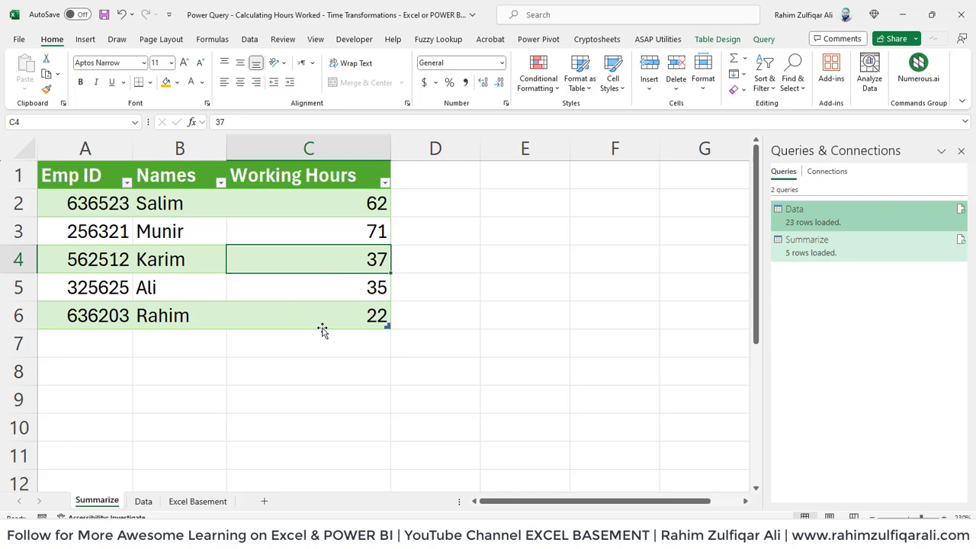